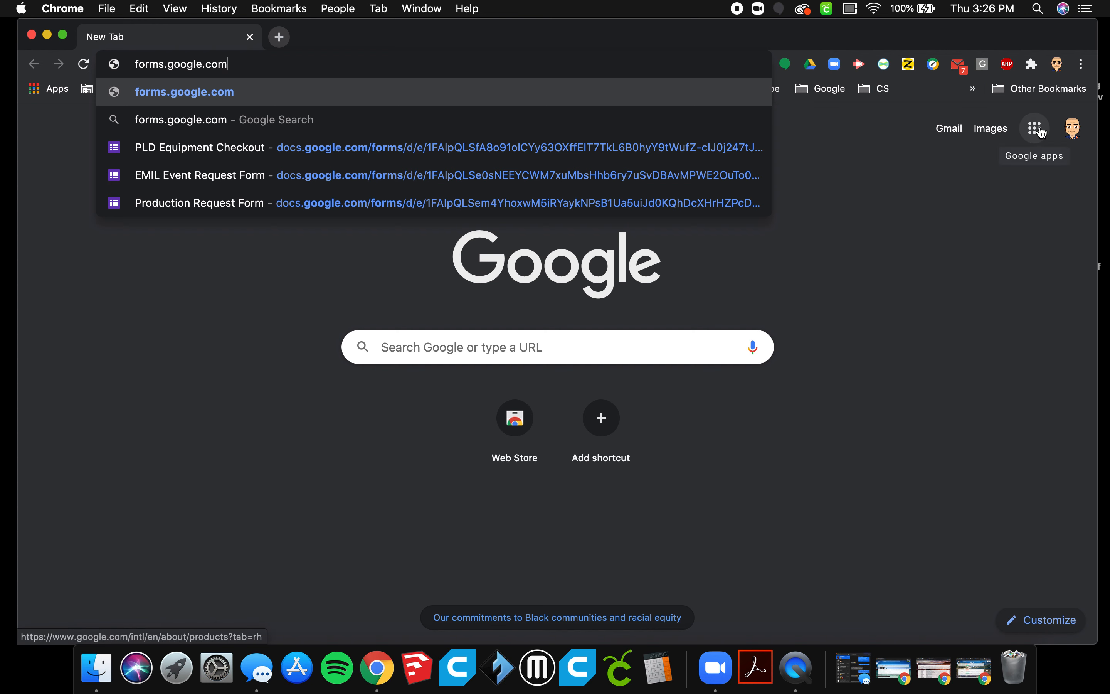
Open Google Forms from the list of Google apps.
click(1032, 135)
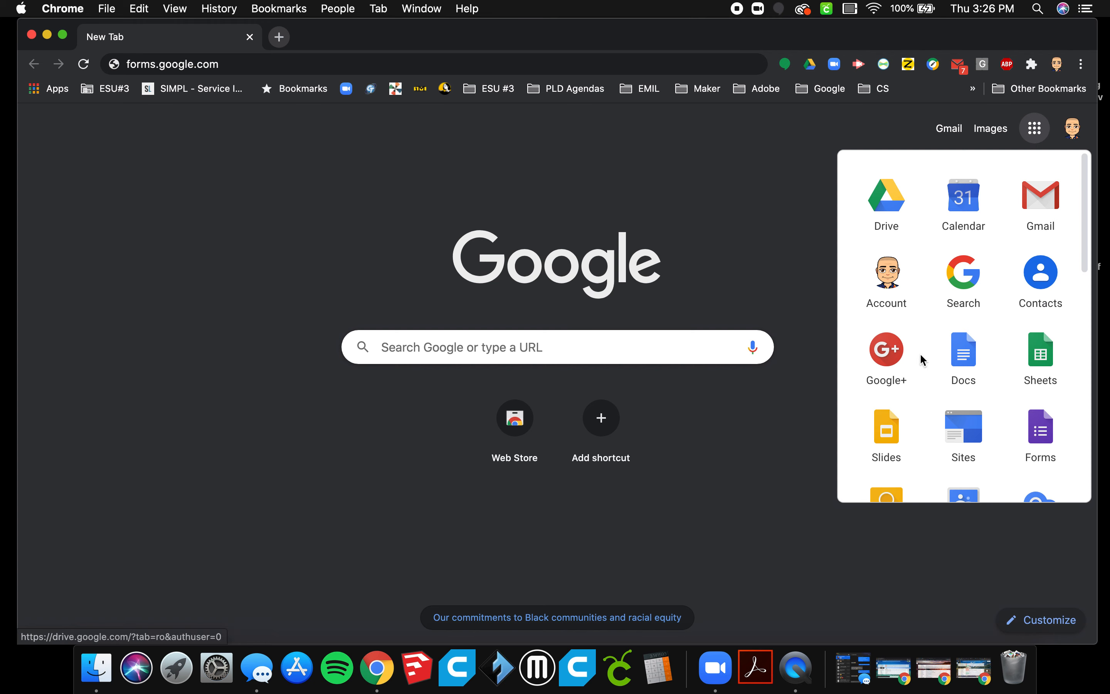
scroll(927, 363, down, 3)
scroll(932, 376, down, 2)
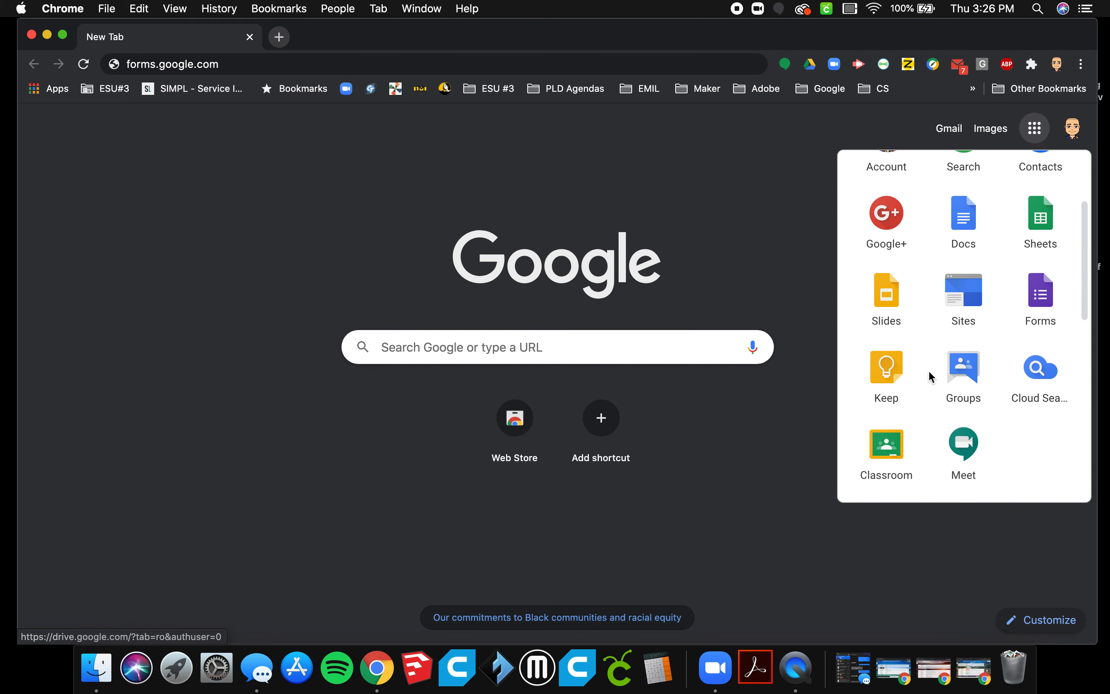
click(1048, 292)
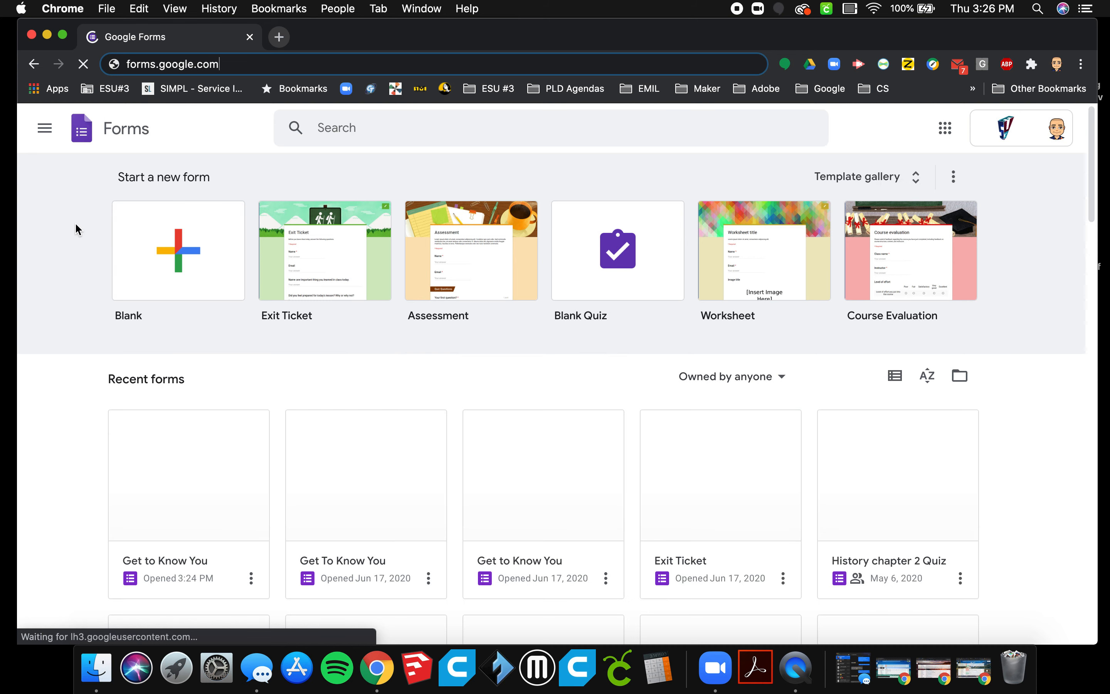
Look through the general templates in the template gallery and return to the Forms home page.
click(865, 188)
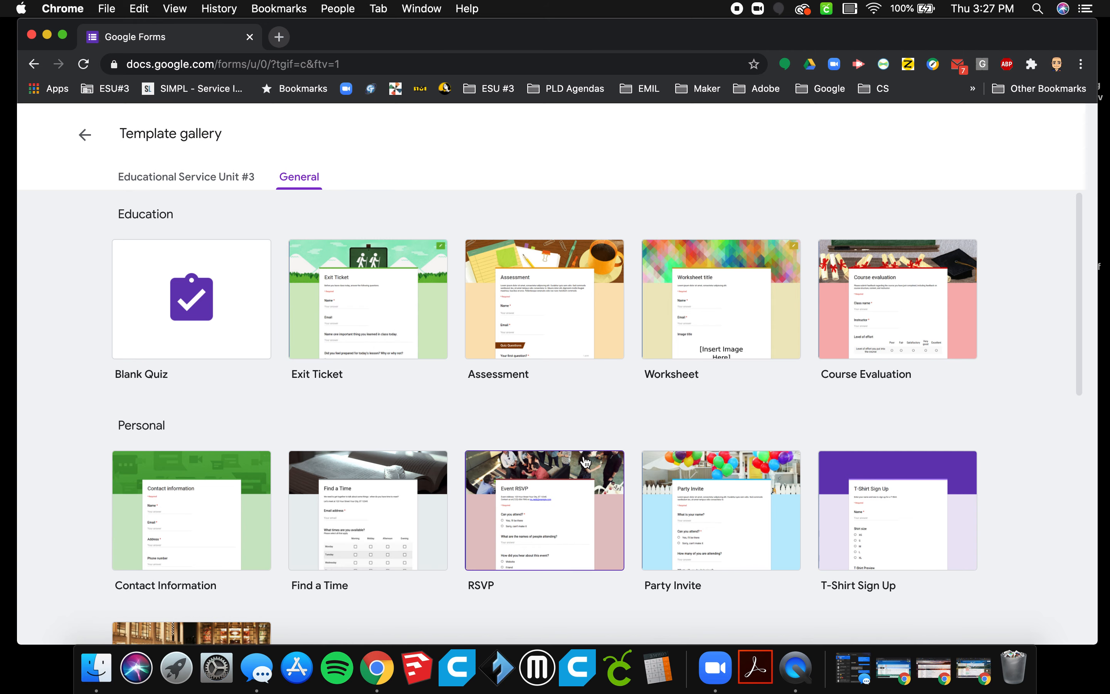
scroll(586, 463, down, 2)
scroll(585, 462, up, 1)
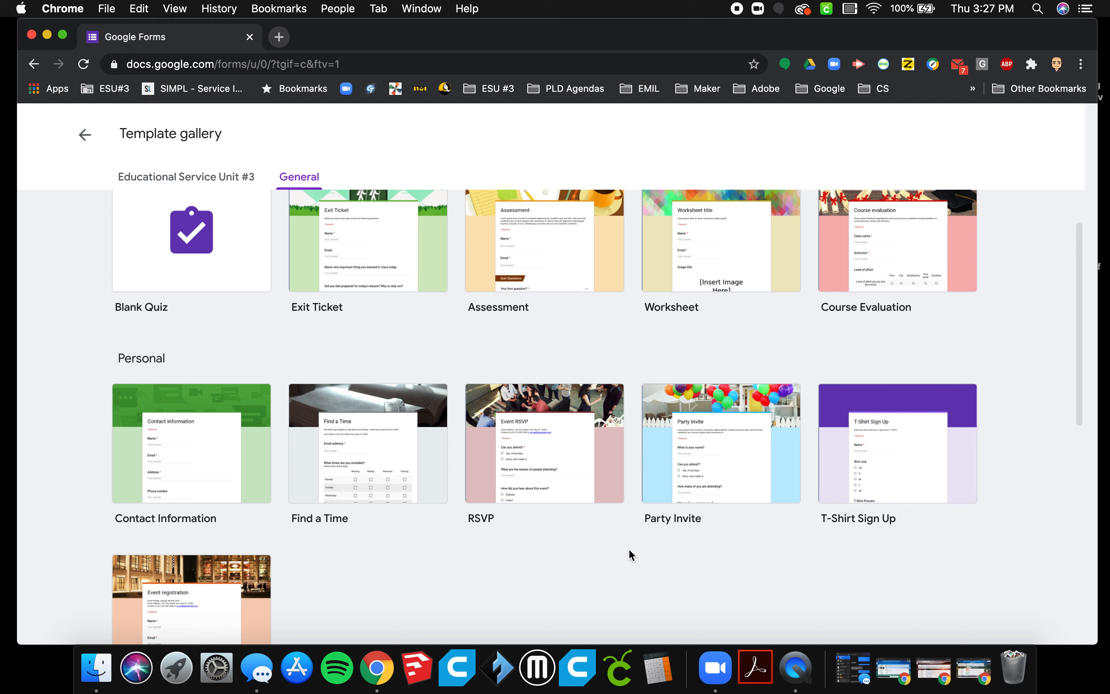
click(84, 134)
Create a blank form and title it "Get to Know You".
click(130, 263)
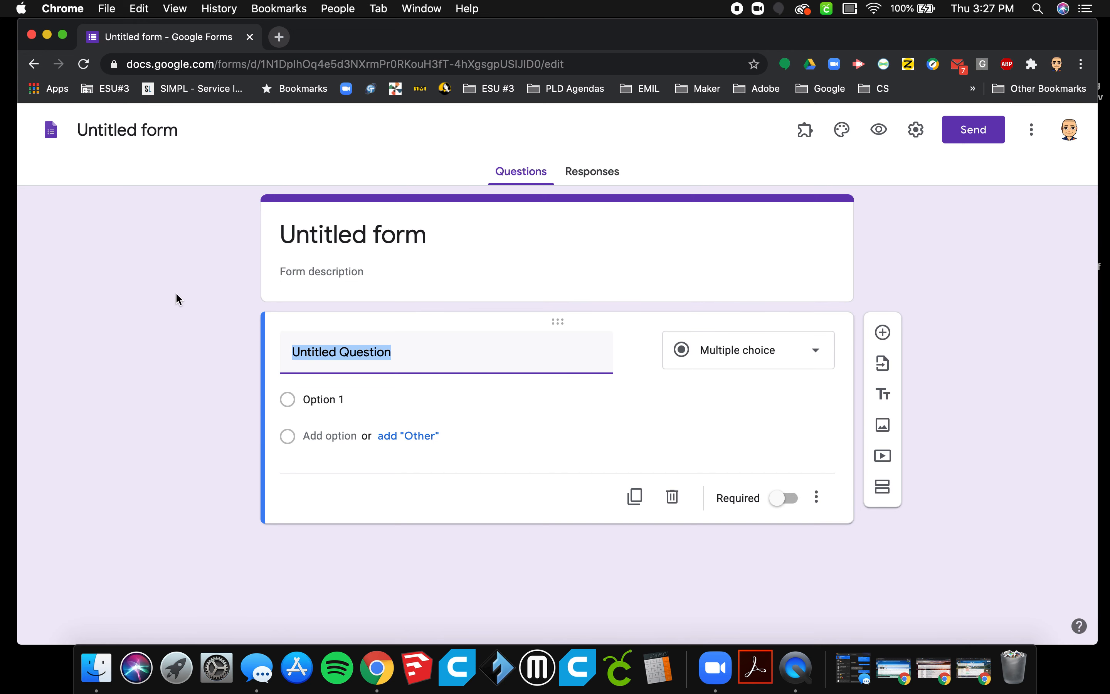
click(106, 132)
text(Get )
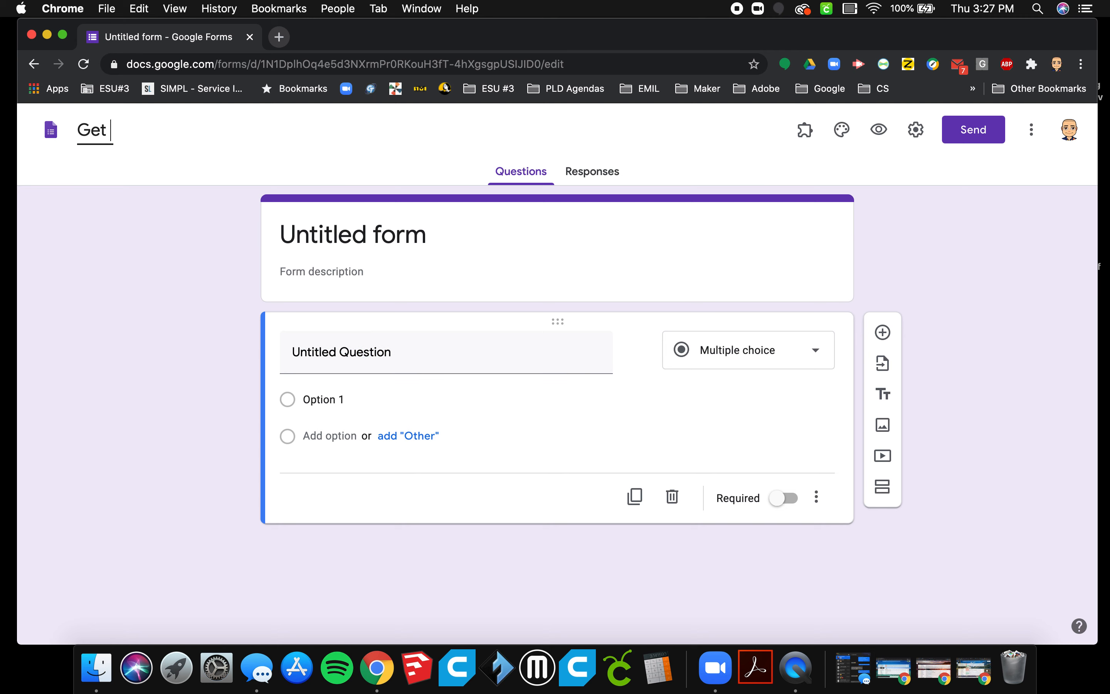
text(to Know)
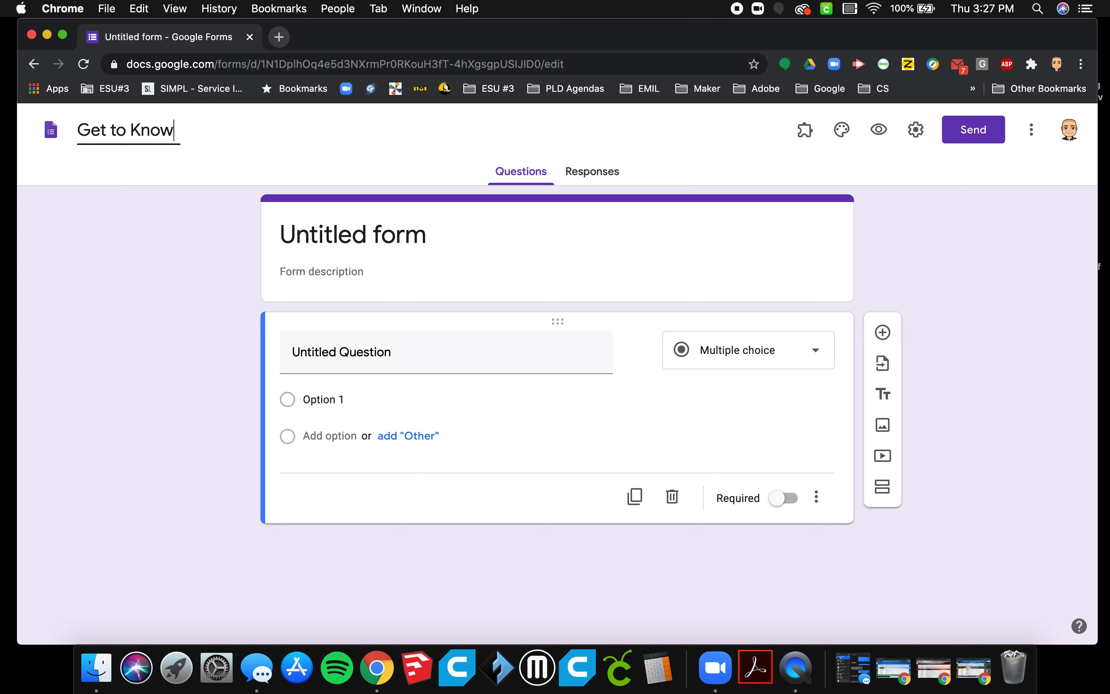
text( You)
click(115, 318)
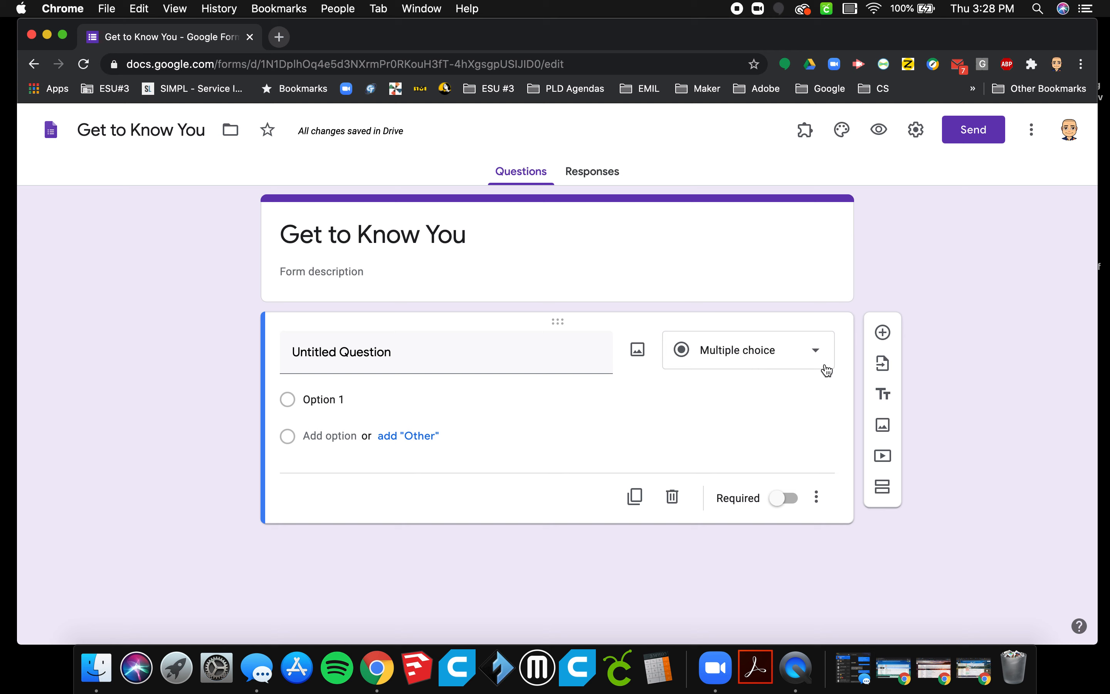
Change the first question to a short answer type and set its text to "Name".
click(817, 354)
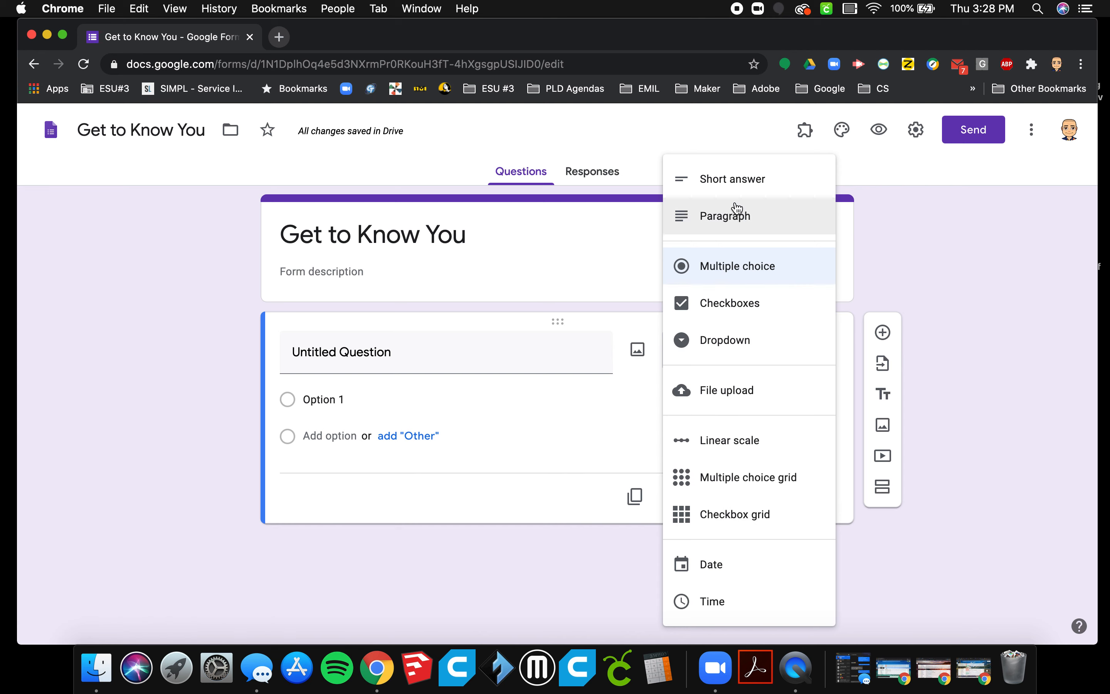
click(736, 186)
click(324, 354)
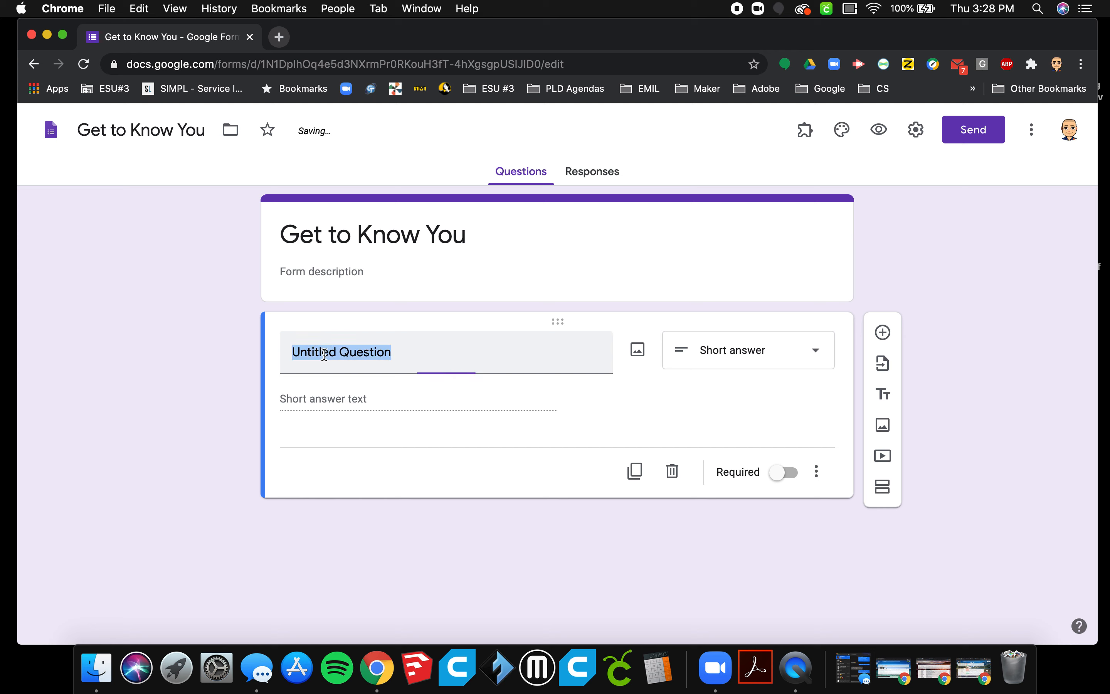
text(Name)
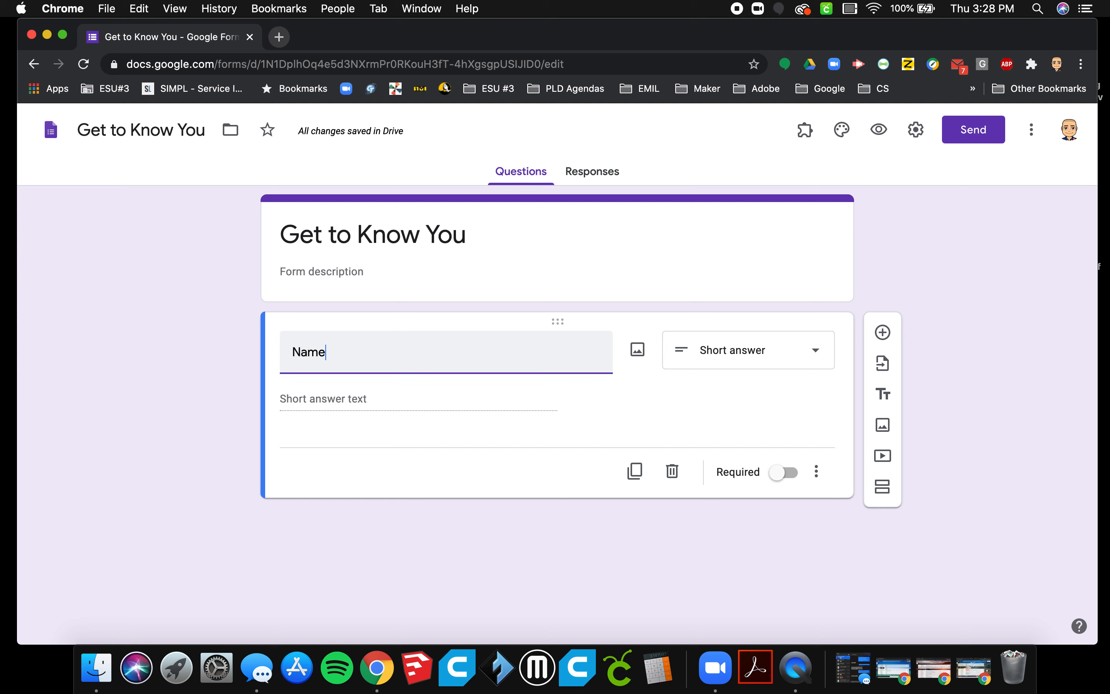
click(564, 404)
click(697, 408)
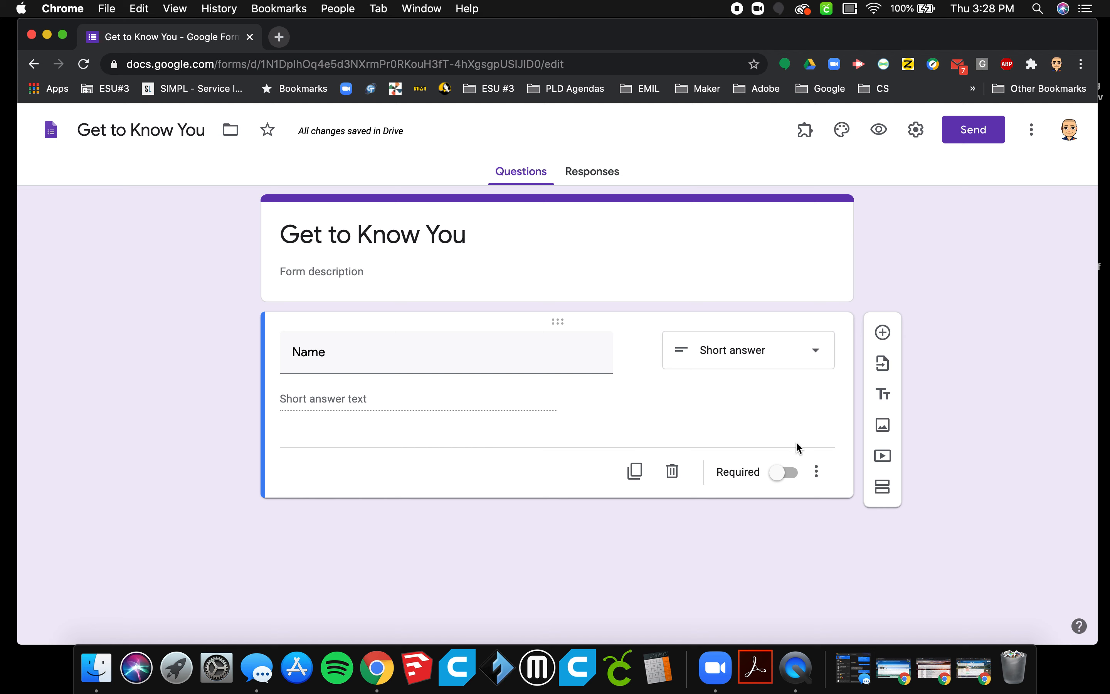
Duplicate the Name question and delete the copy.
click(636, 473)
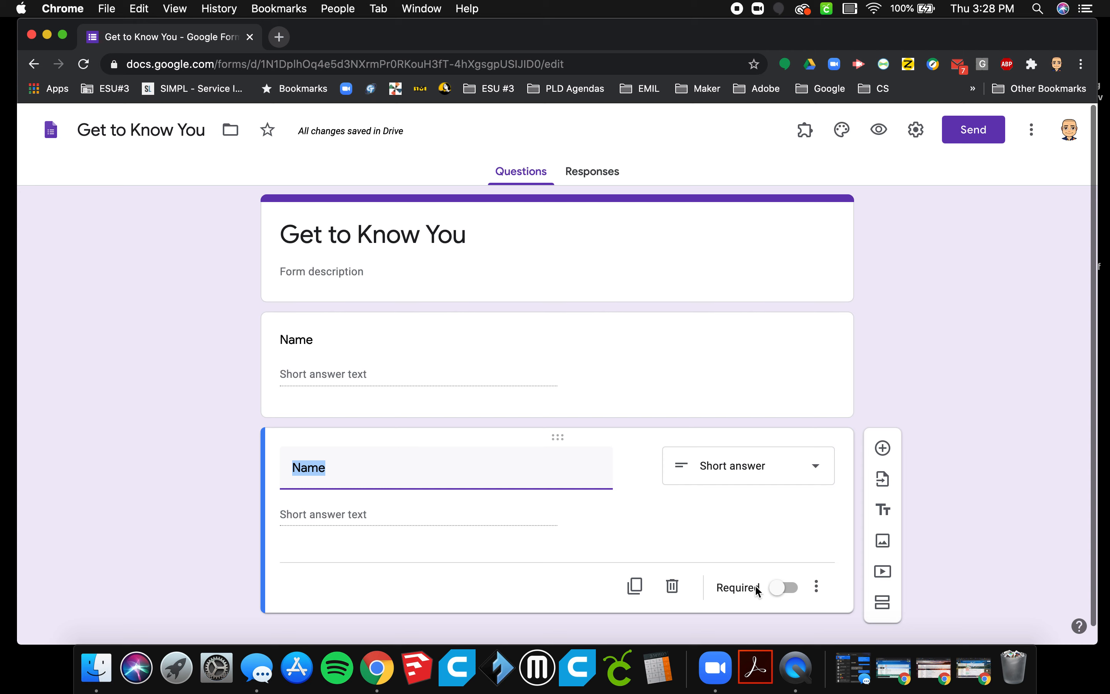
click(673, 588)
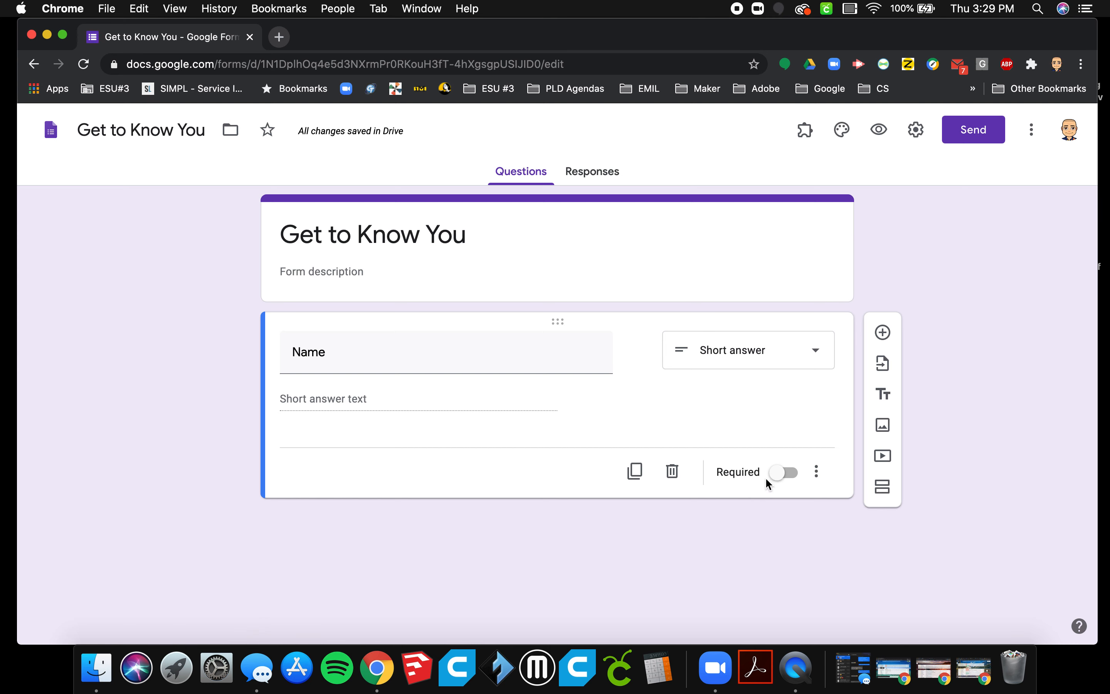
Make the Name question required and check which additional options it offers.
click(790, 477)
click(818, 473)
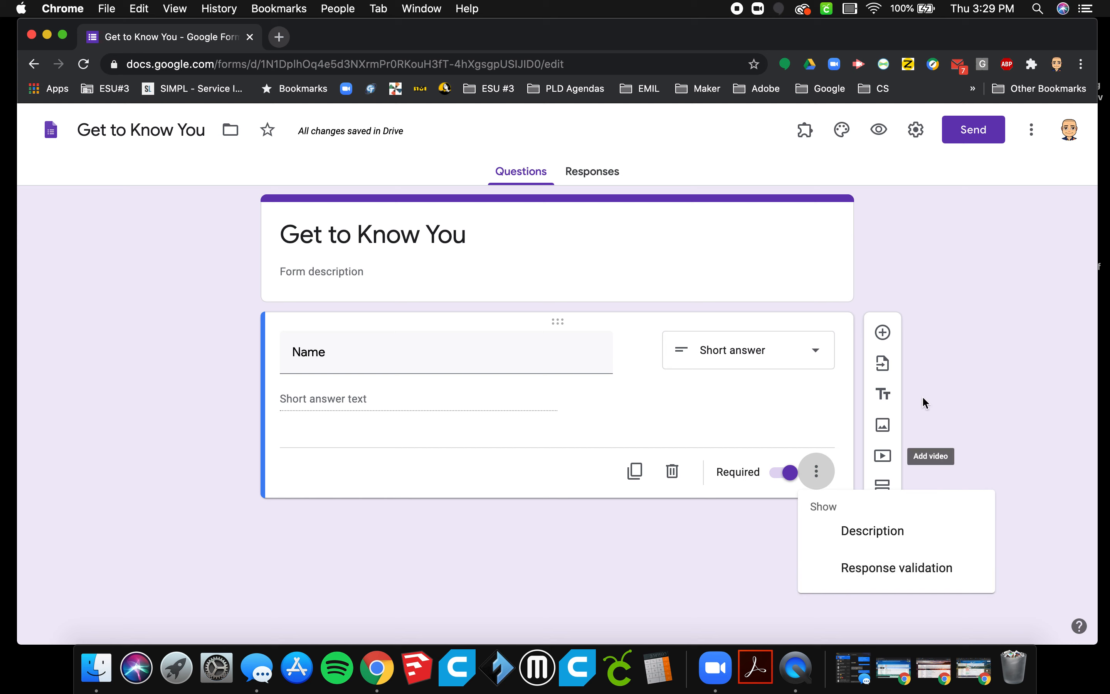
click(843, 320)
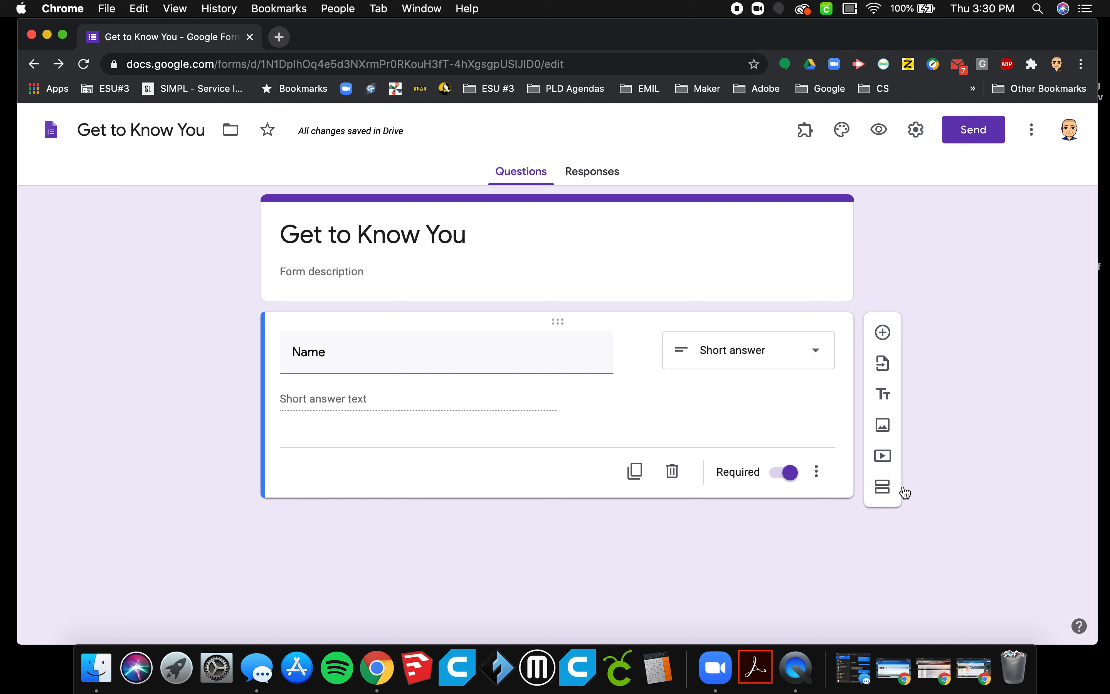
Add a multiple choice question below Name with the text "What is you favorite color?".
click(883, 333)
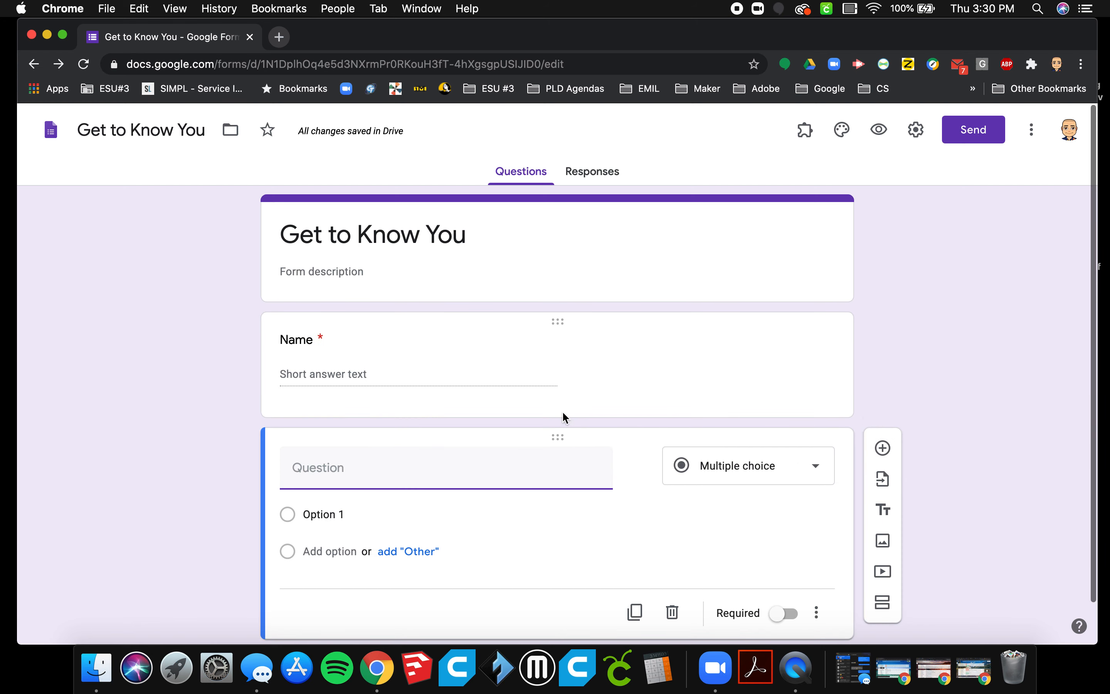
scroll(540, 546, down, 2)
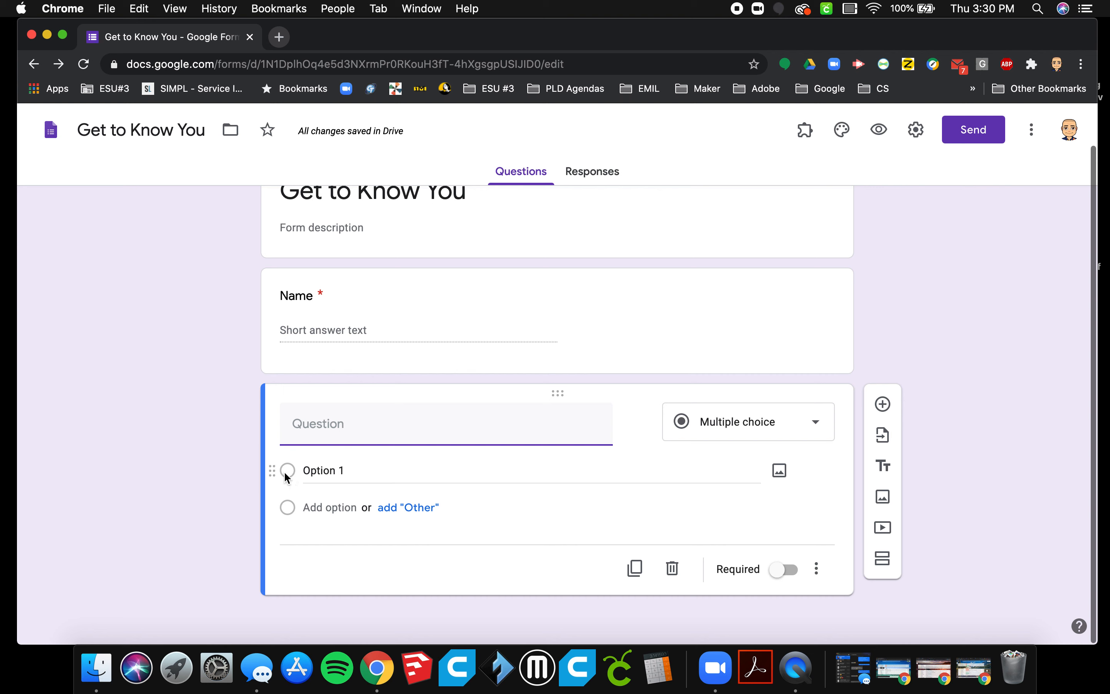
text(Wha)
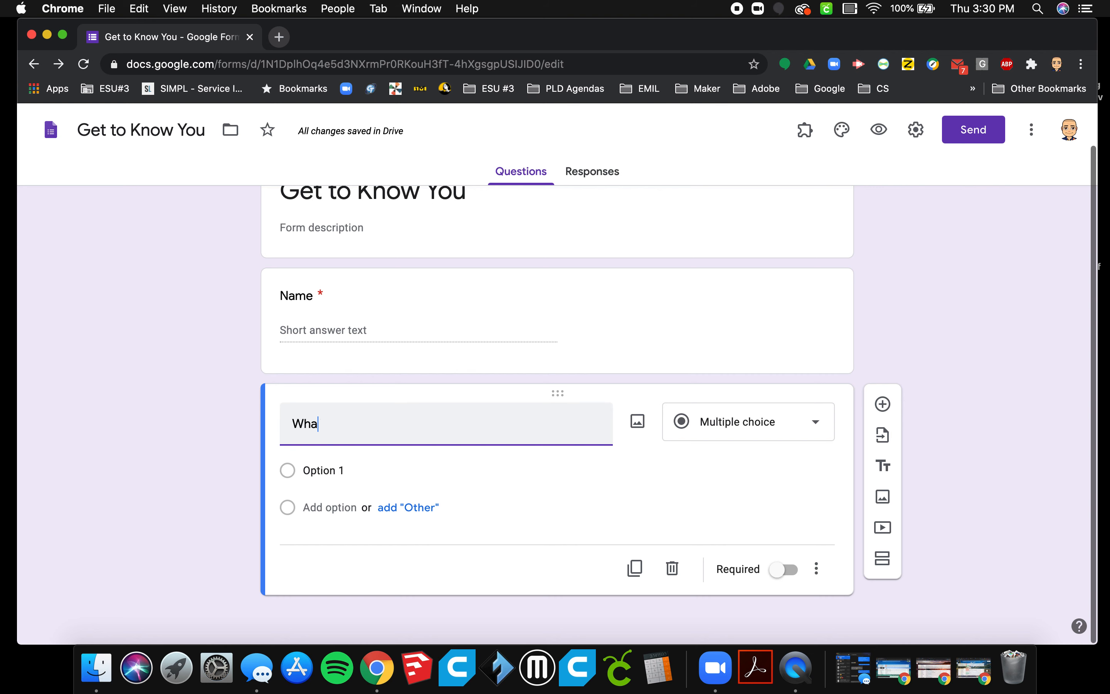
text(t is you favor)
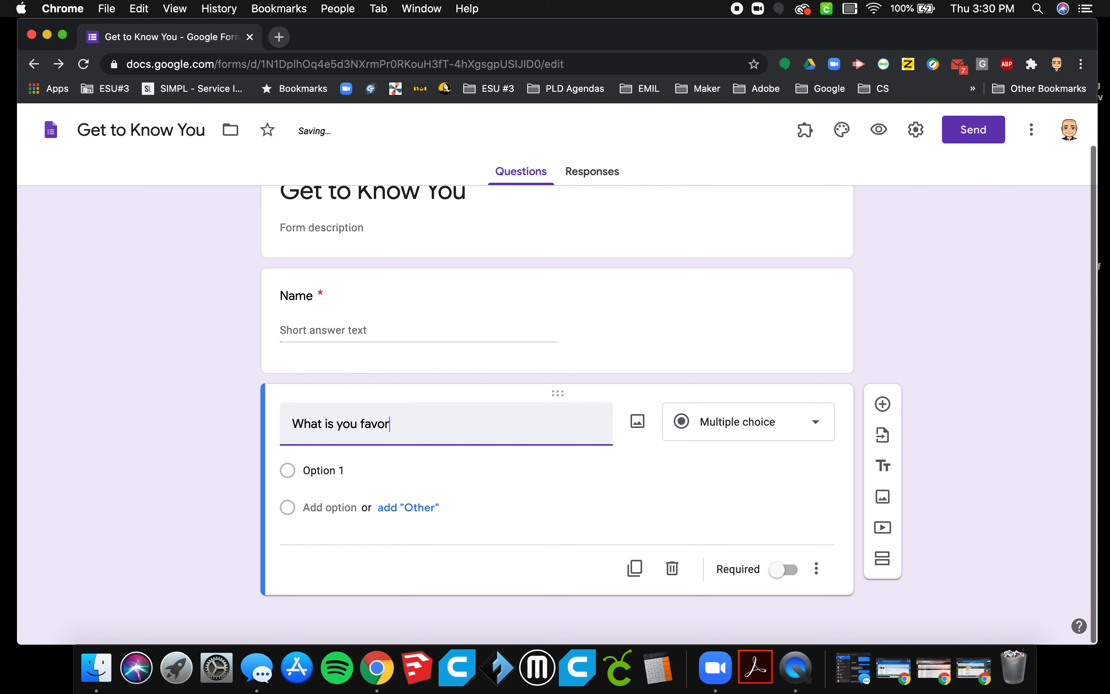
text(ite color)
key(BackSpace)
text(?)
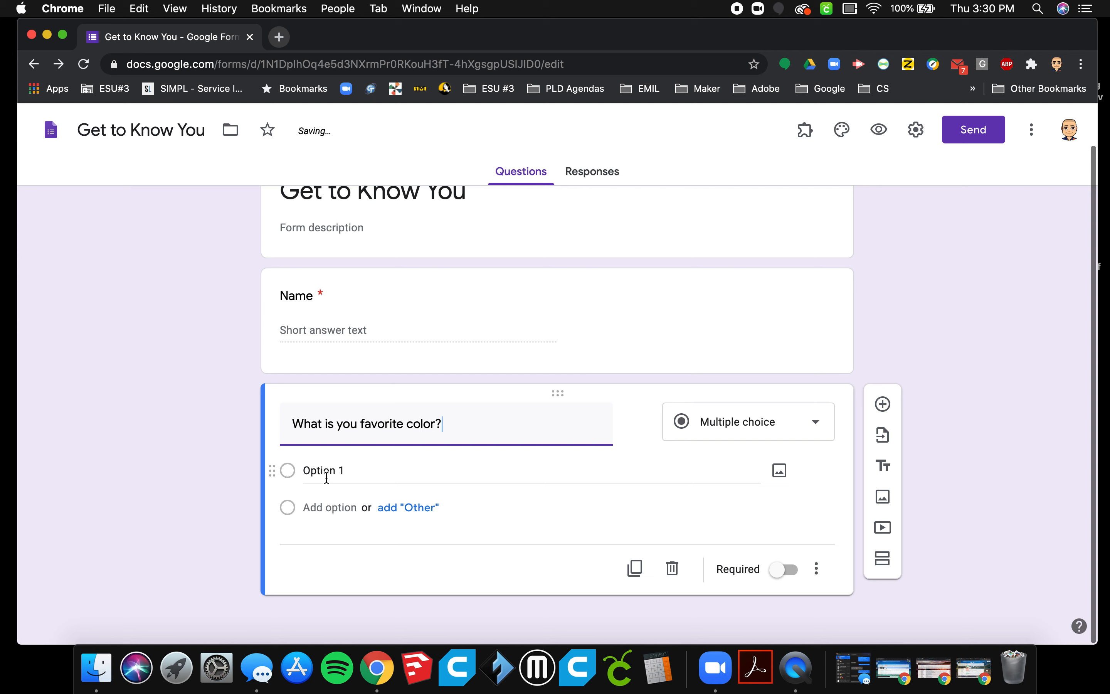
Enter Red, Blue and Green as the first three answer options of the favorite color question.
click(326, 478)
text(Red)
click(341, 508)
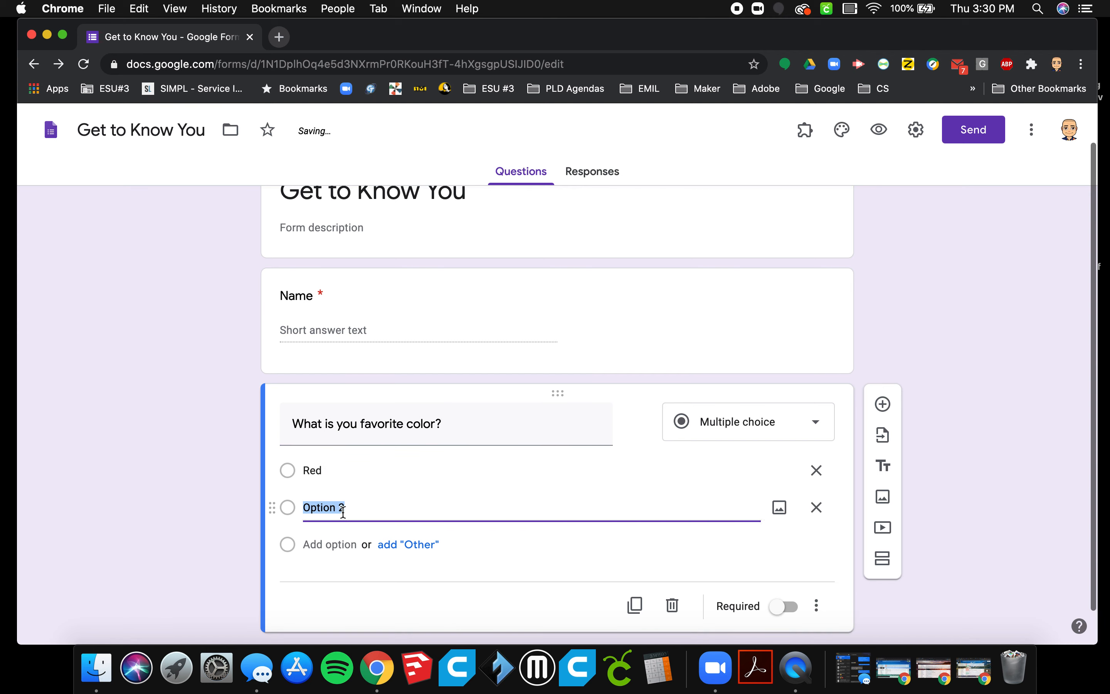
text(Blue)
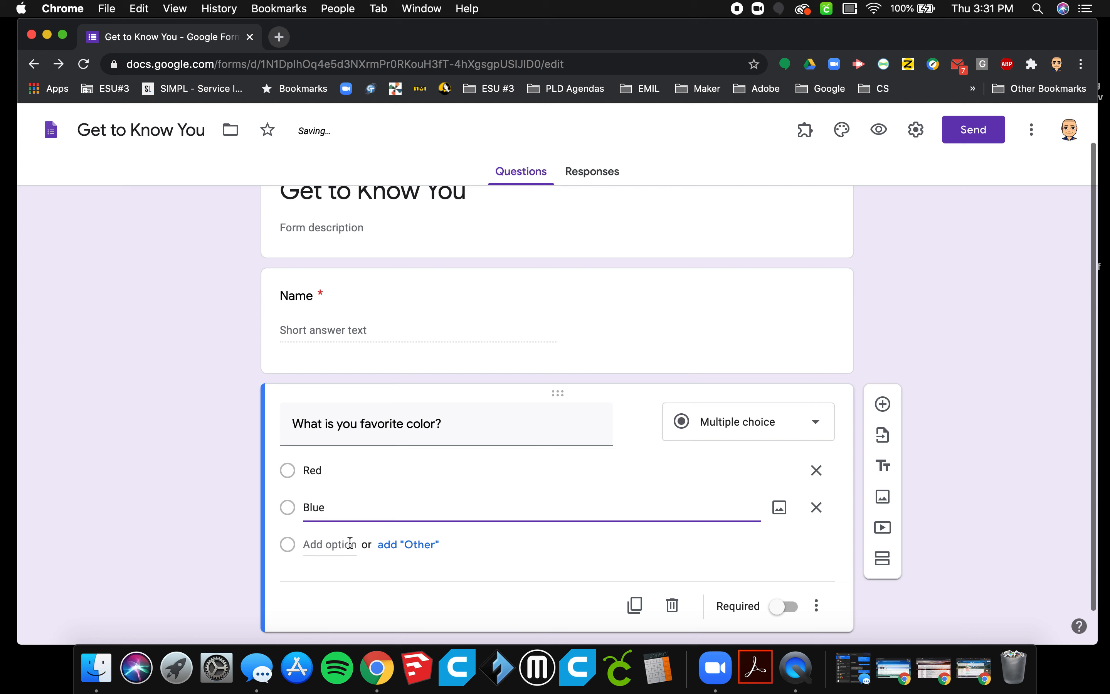
click(344, 545)
text(Gregg)
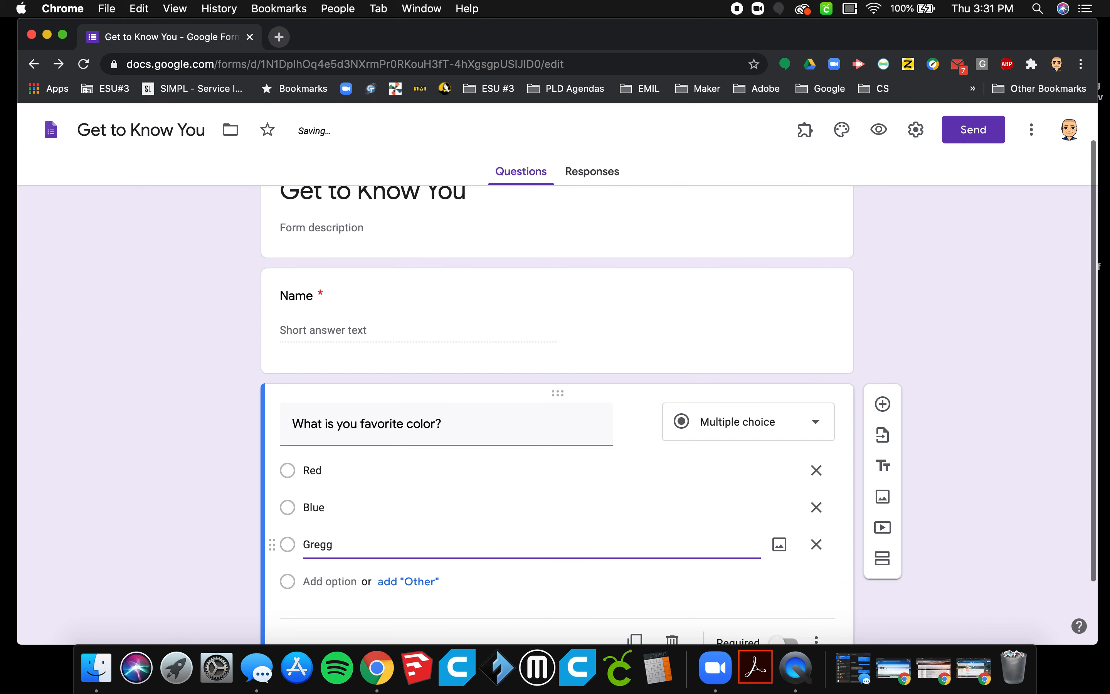
text(enn)
key(BackSpace)
key(BackSpace)
Add Pink and Purple as the fourth and fifth answer options of the favorite color question.
click(328, 583)
text(Pink)
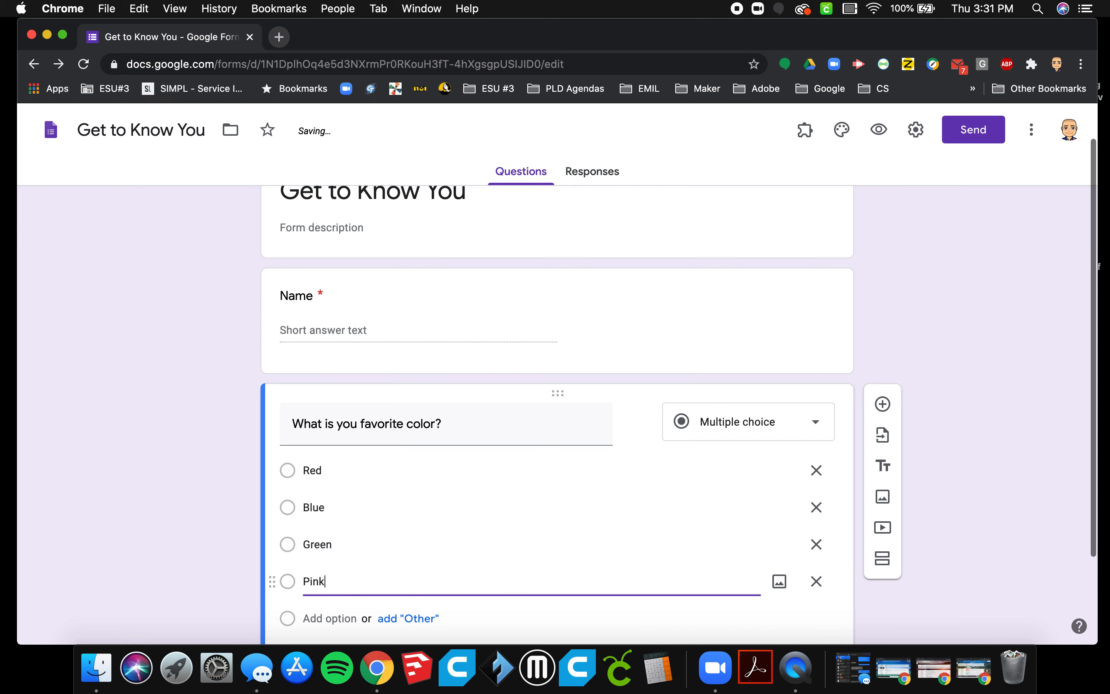
key(Return)
text(Purple)
Attach the first plain red picture from a Google image search for "red" to the Red answer option.
scroll(670, 498, down, 5)
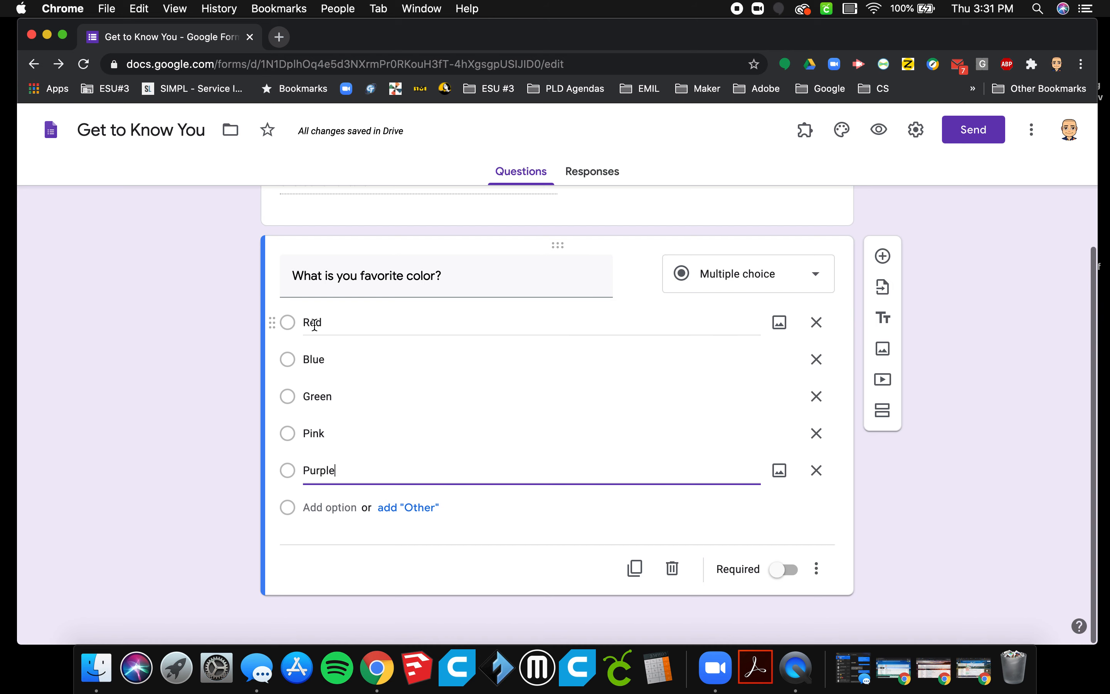
click(779, 322)
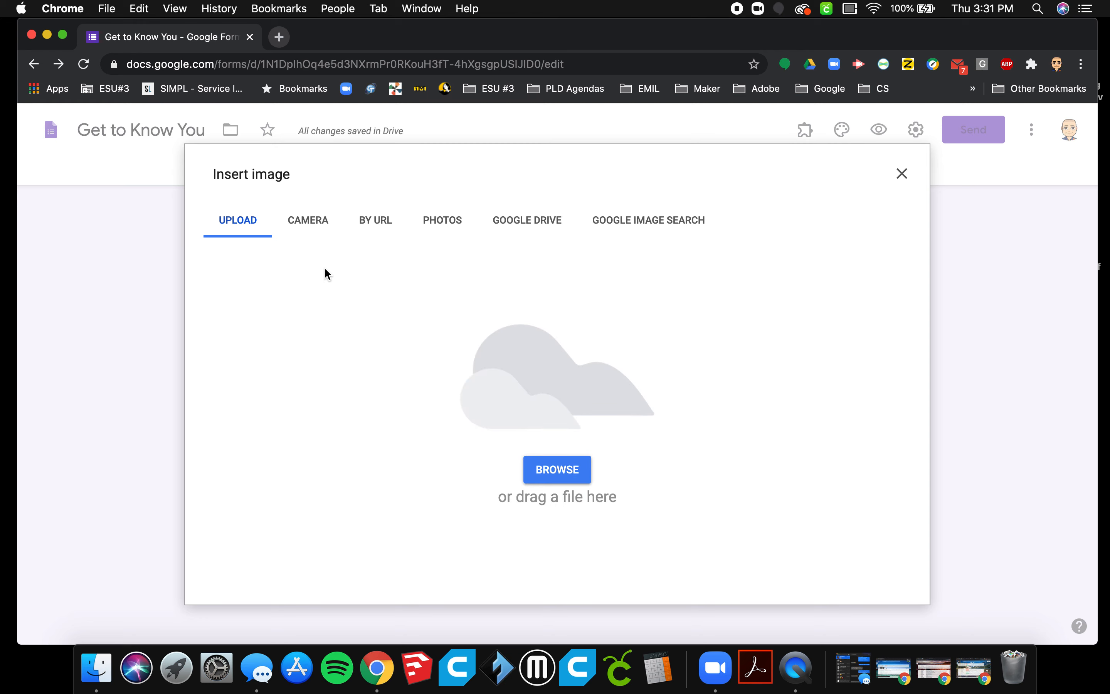
click(617, 220)
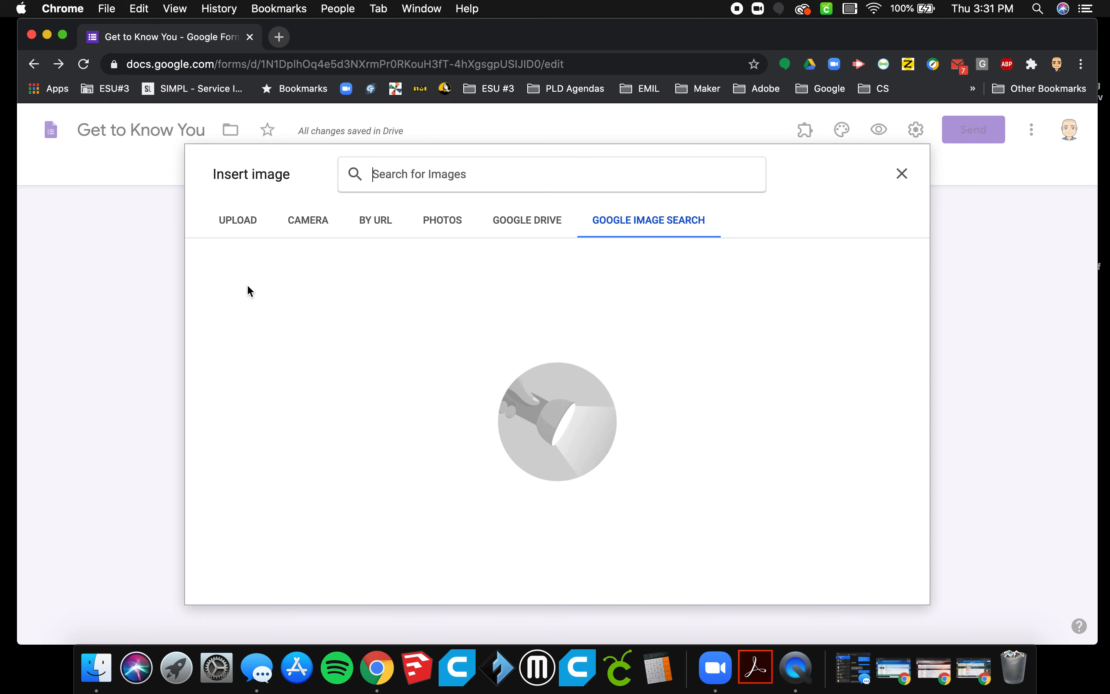
text(r)
key(BackSpace)
text(red)
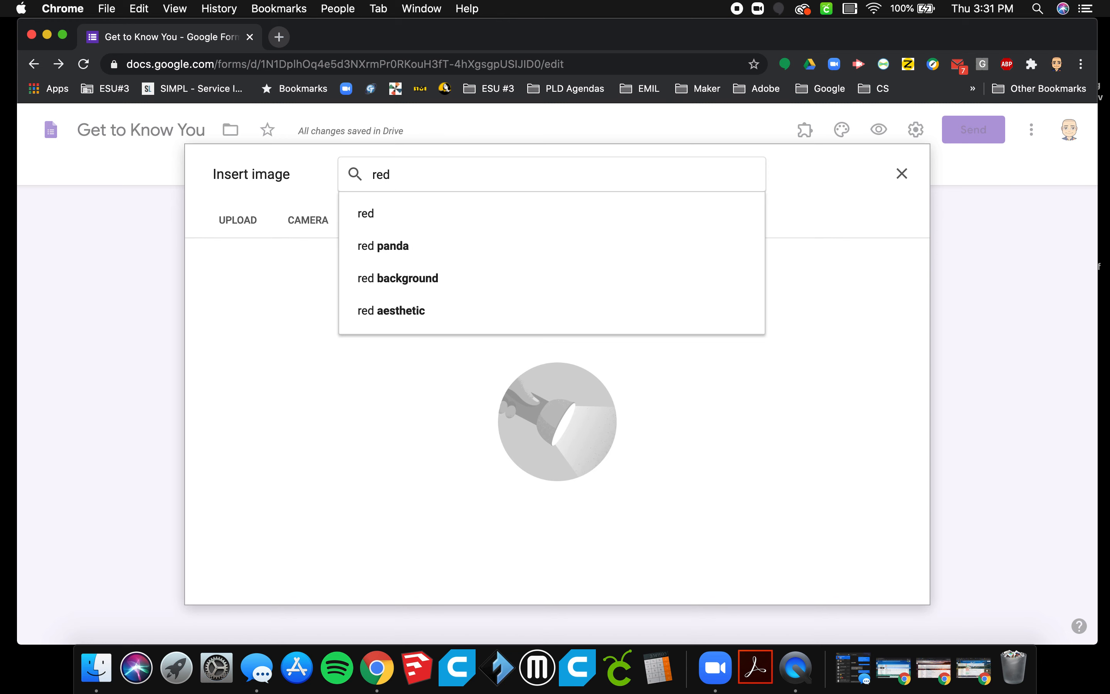
key(Return)
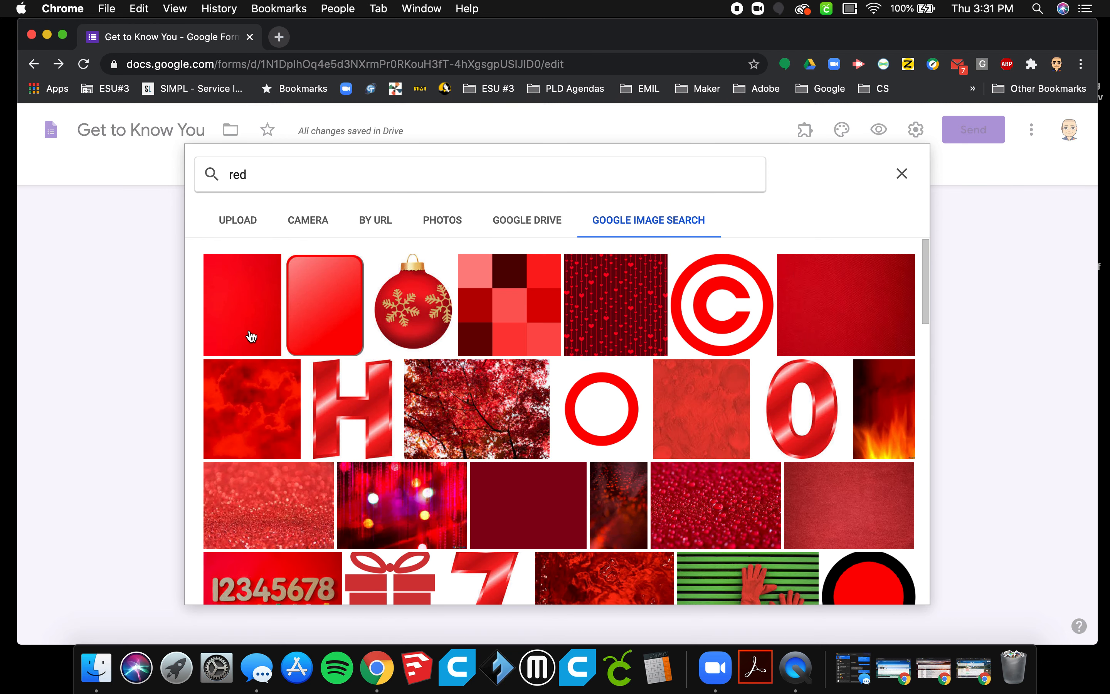
click(250, 336)
right_click(797, 363)
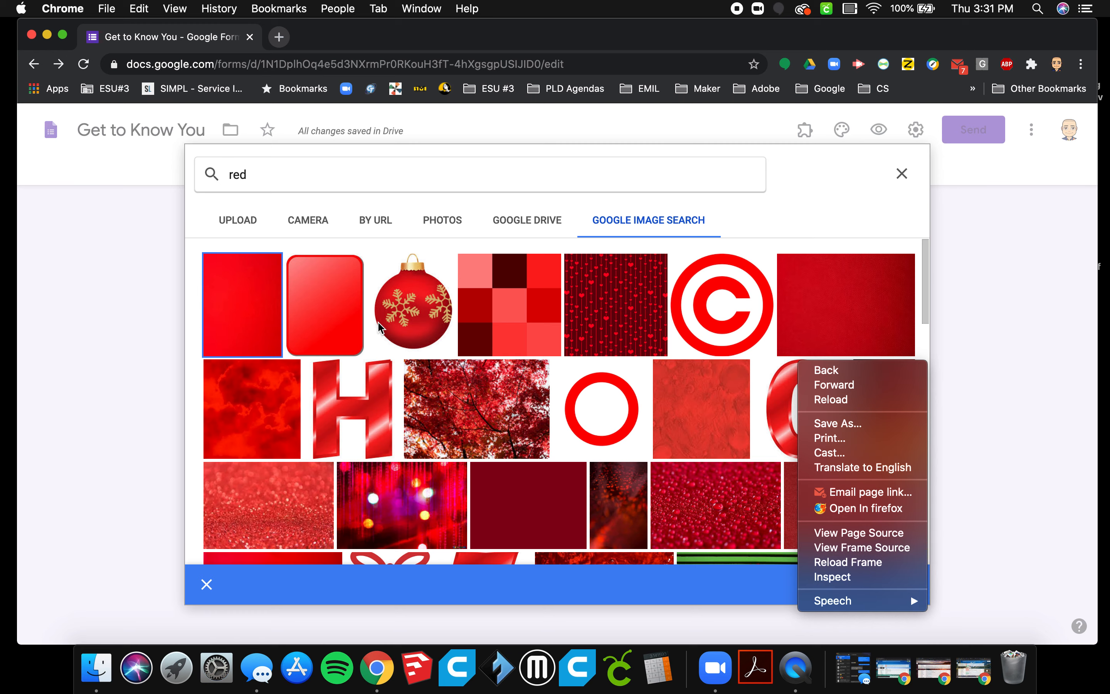
click(248, 277)
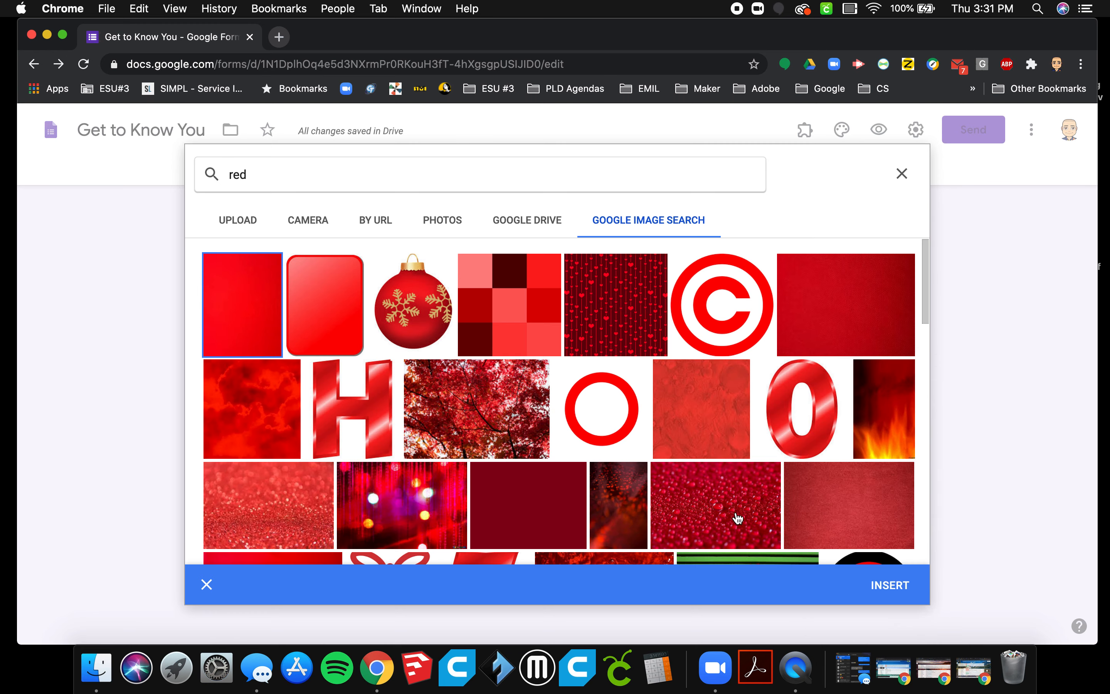
click(890, 585)
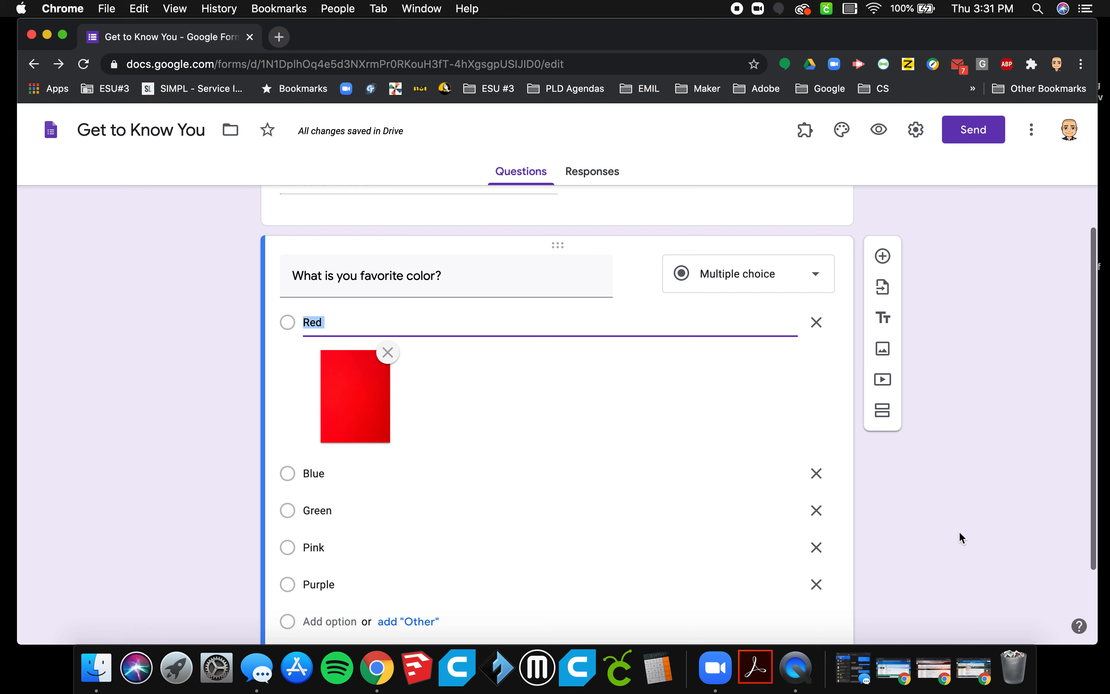
scroll(960, 533, down, 3)
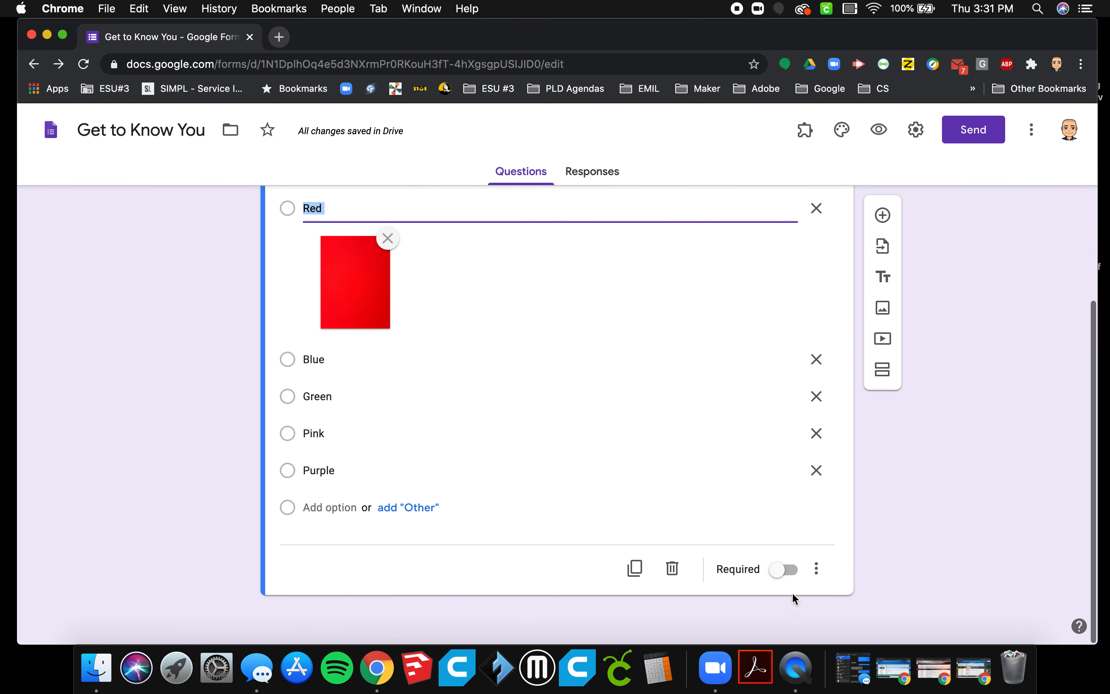
Make the favorite color question required and add a question below it with the text "What month is your birthday?".
click(788, 570)
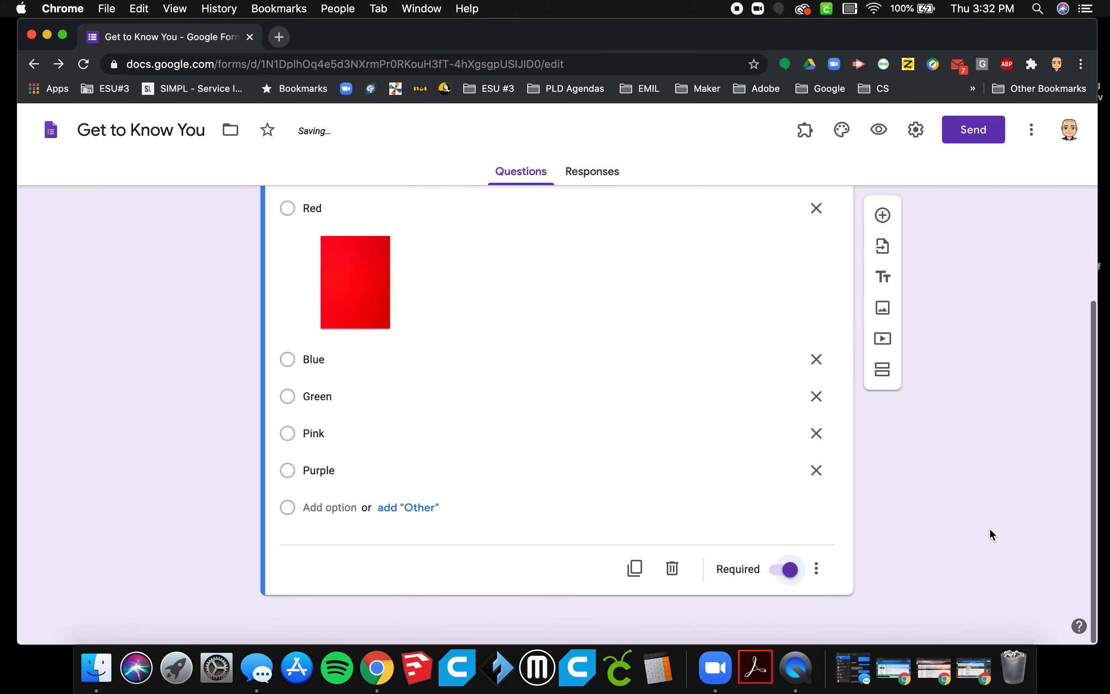
click(884, 215)
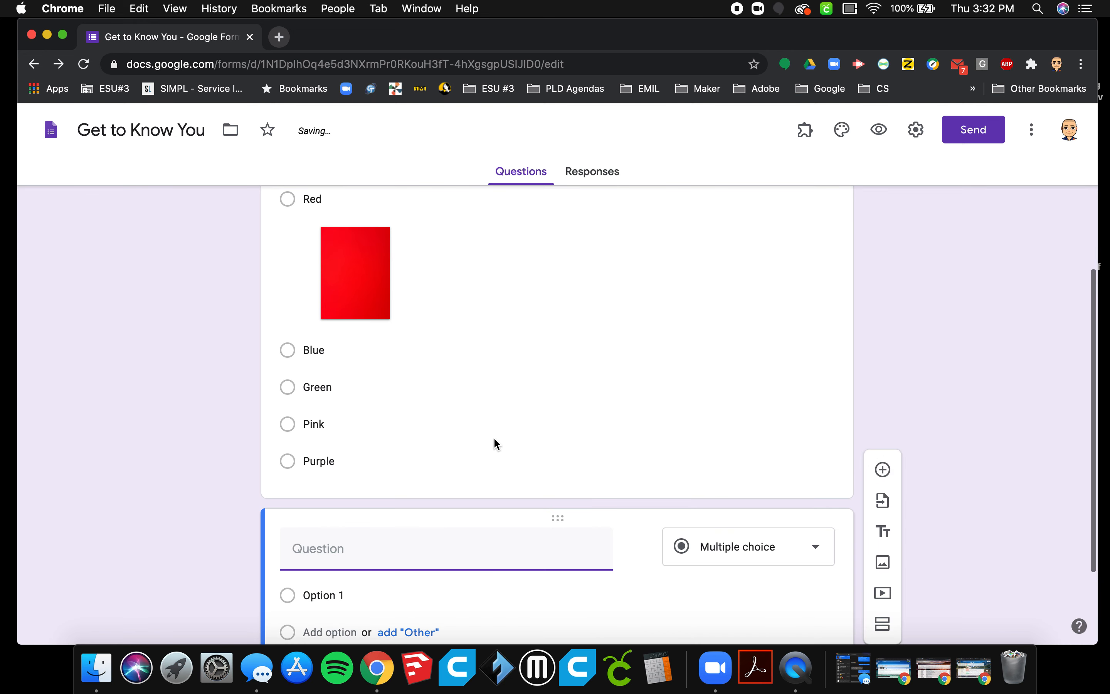
text(W)
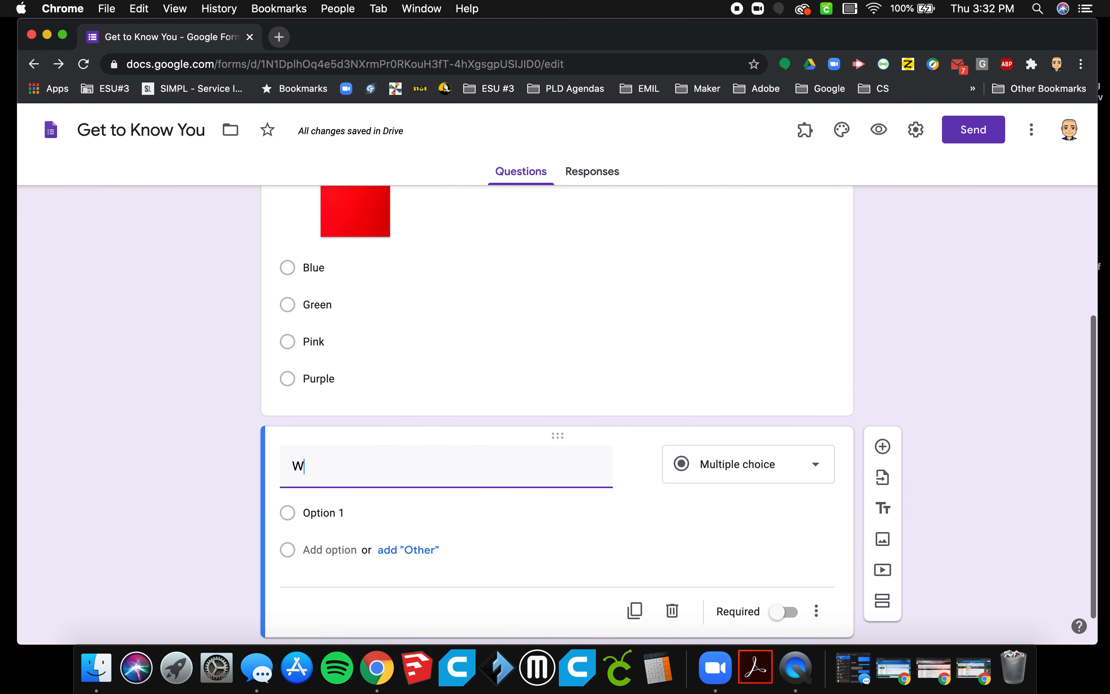
text(hat m)
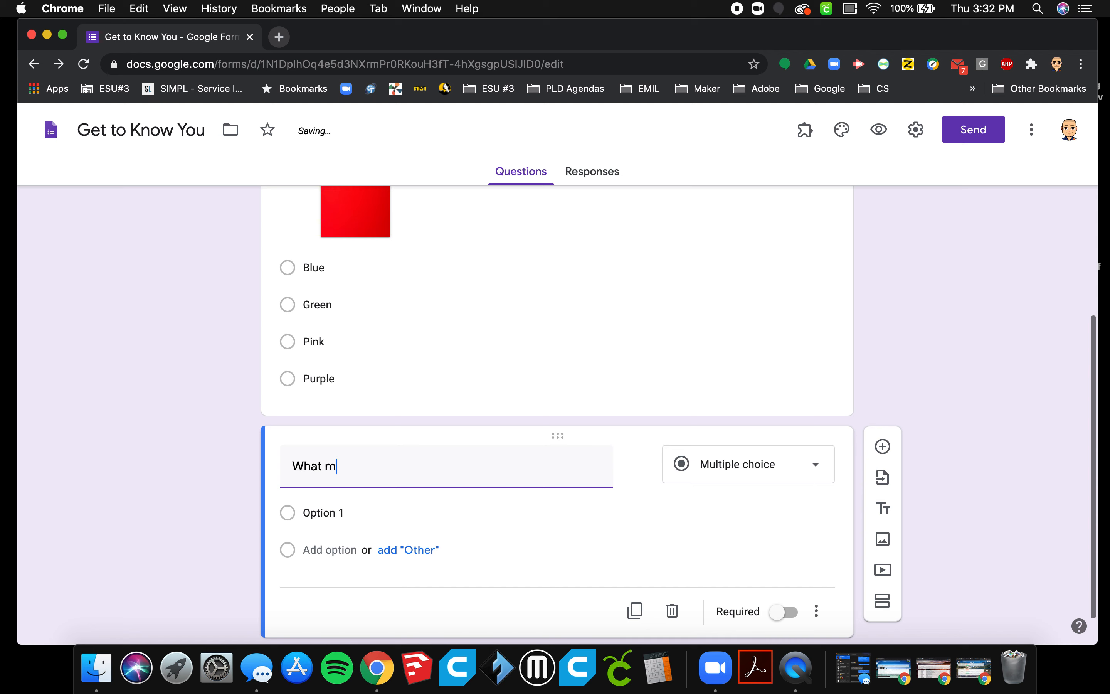
text(oneth is your birthday?)
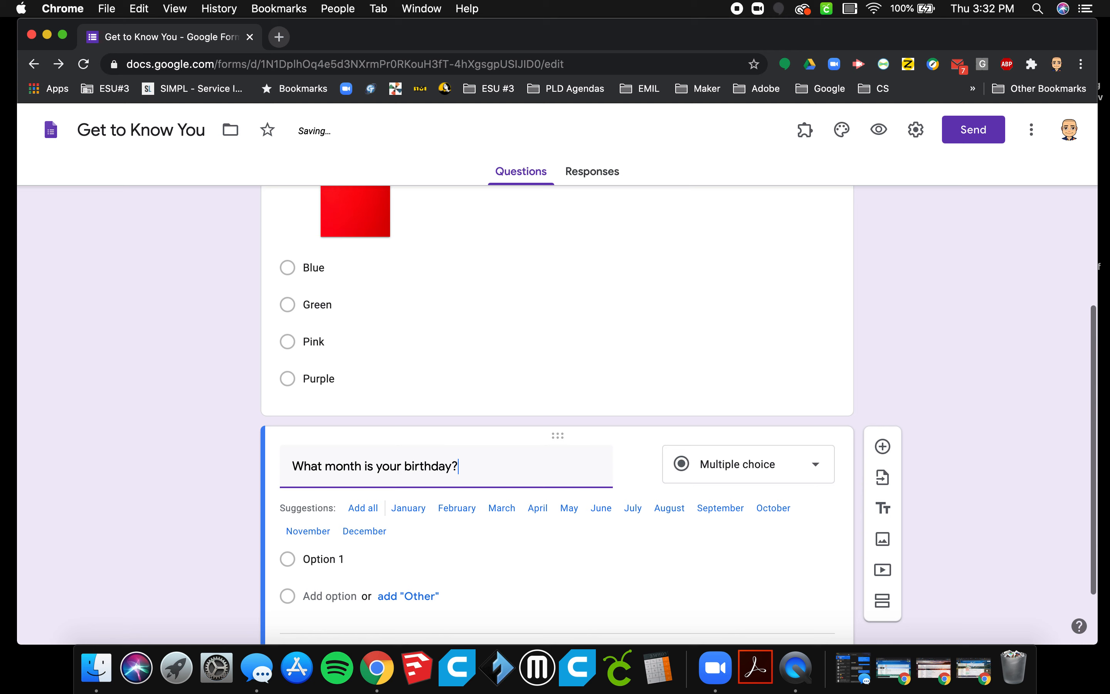
Change the birthday question to a Dropdown and re-enter its text as "What month is your birthday?" to bring back the month suggestions.
click(782, 481)
click(725, 339)
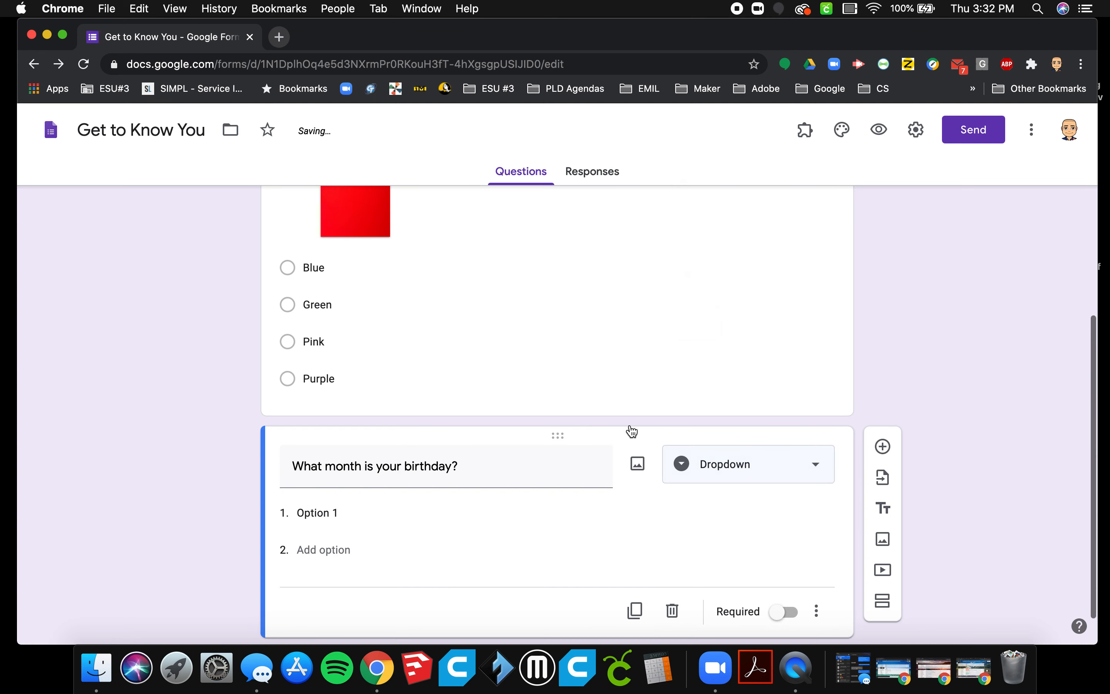
click(503, 469)
text(Wha)
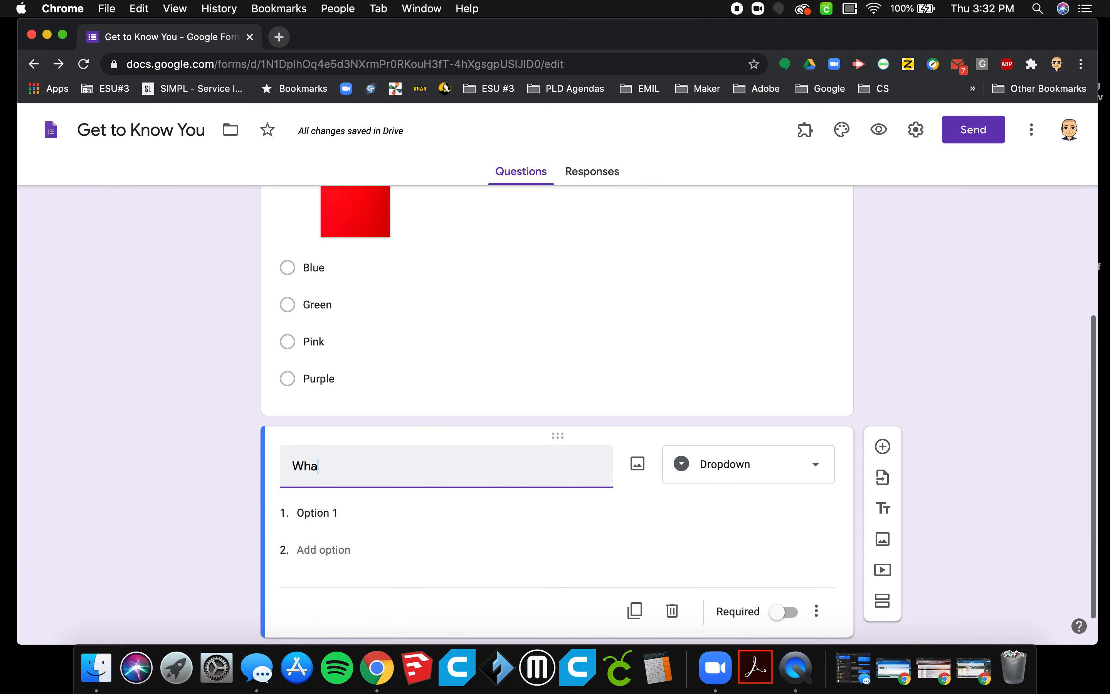
text(t month is your birthday)
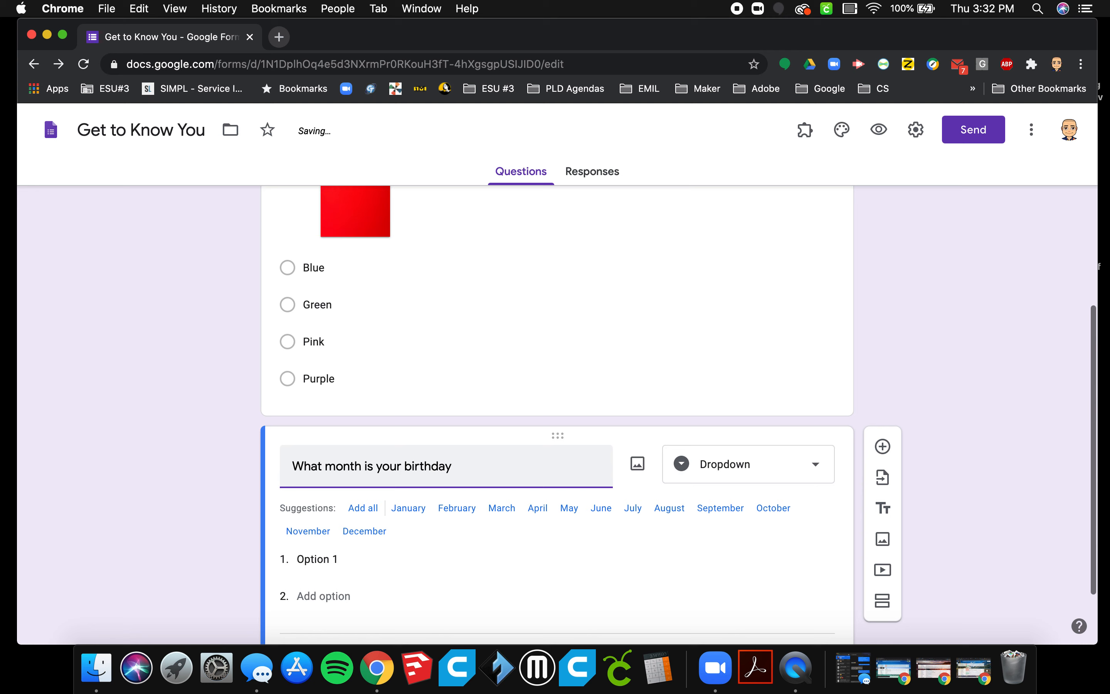
text(?)
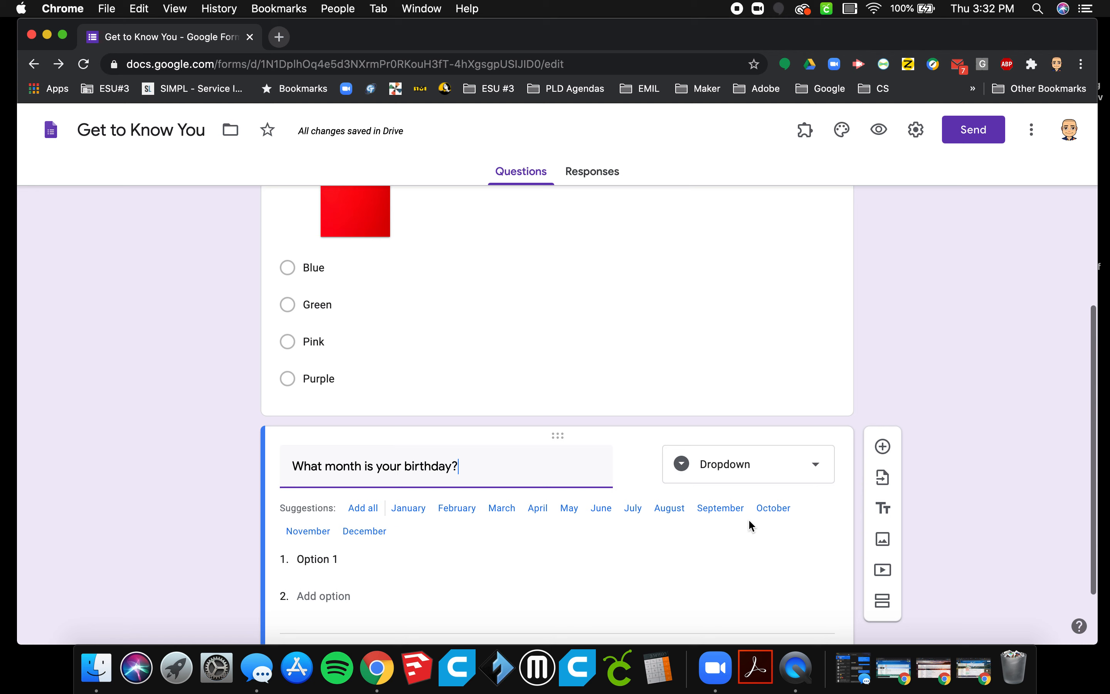
Add all suggested months, January to December, as options of the birthday question and make the question required.
click(362, 509)
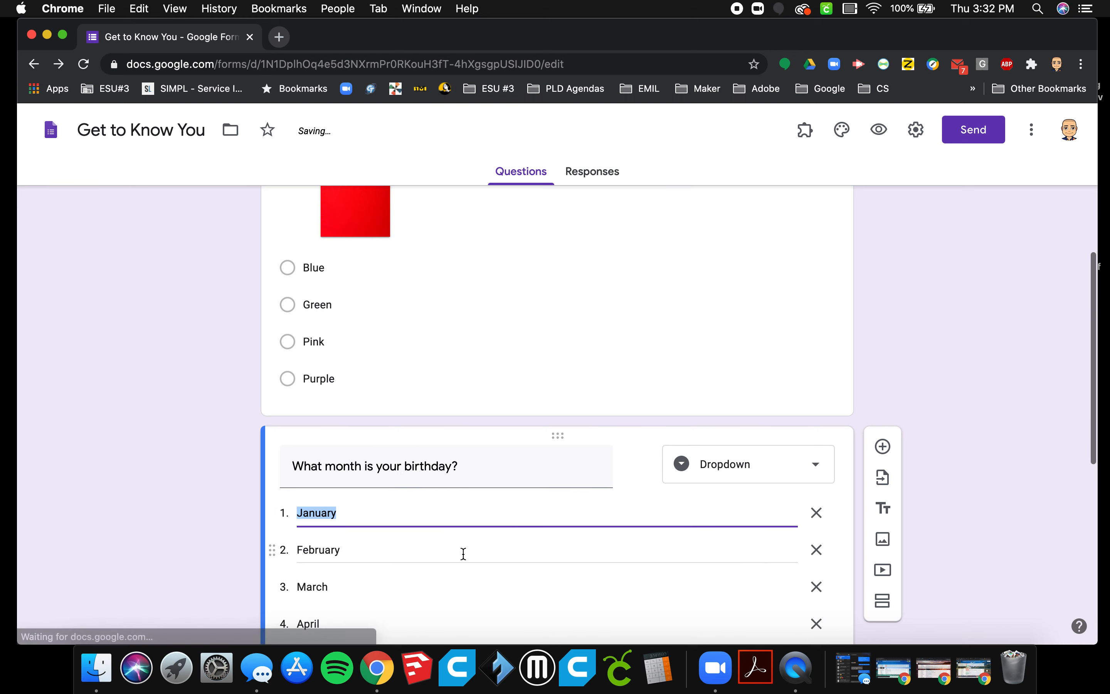
scroll(462, 555, down, 3)
scroll(463, 554, down, 5)
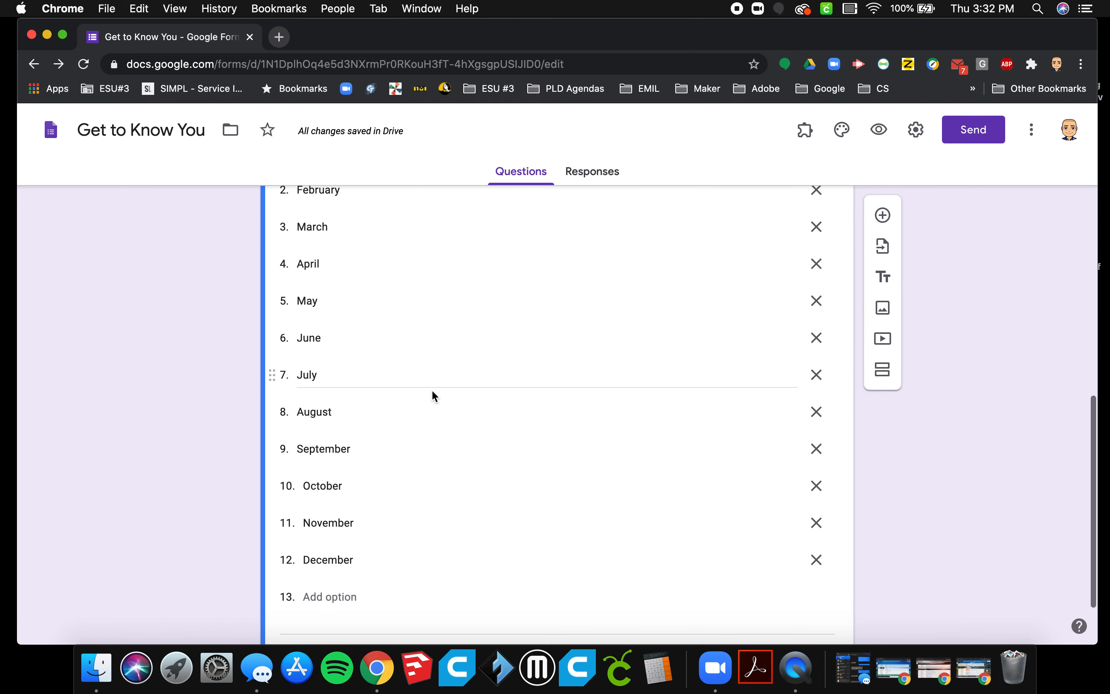
scroll(432, 390, down, 2)
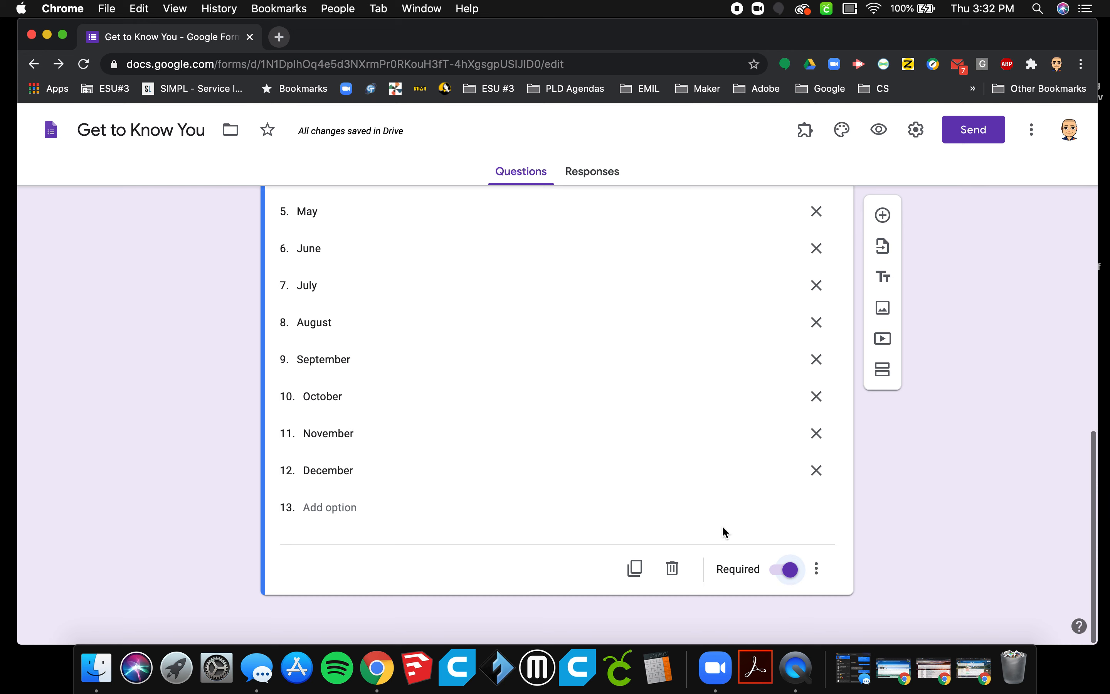
Preview the form, examine the month choices in the birthday question's dropdown, and close the preview.
scroll(592, 475, up, 7)
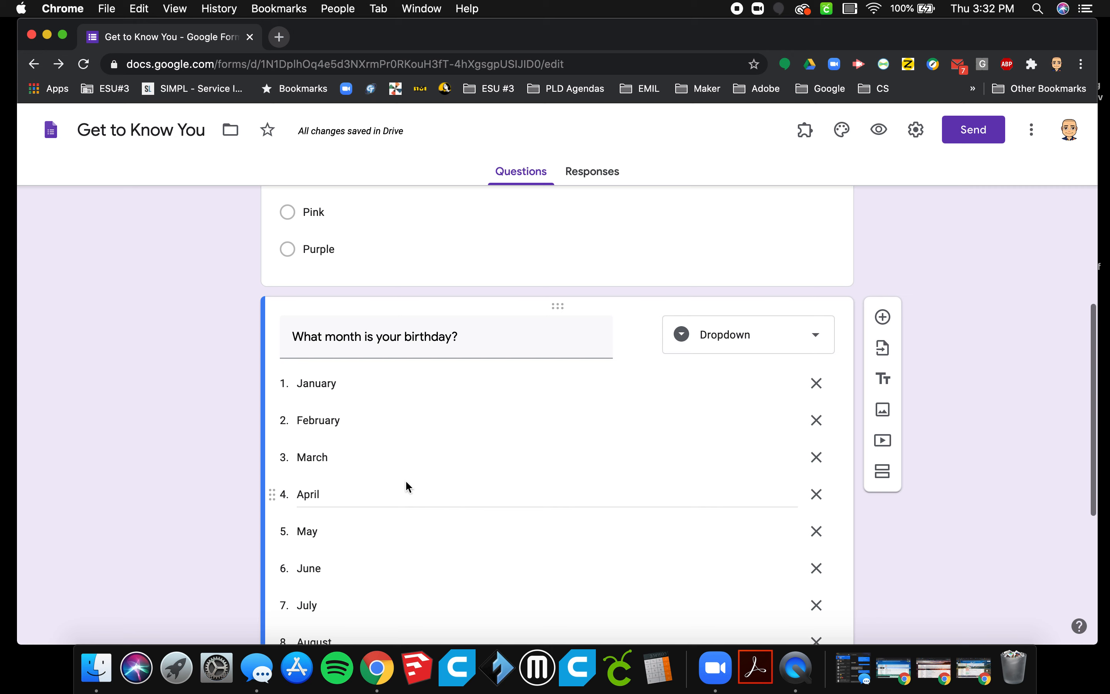
scroll(524, 475, down, 1)
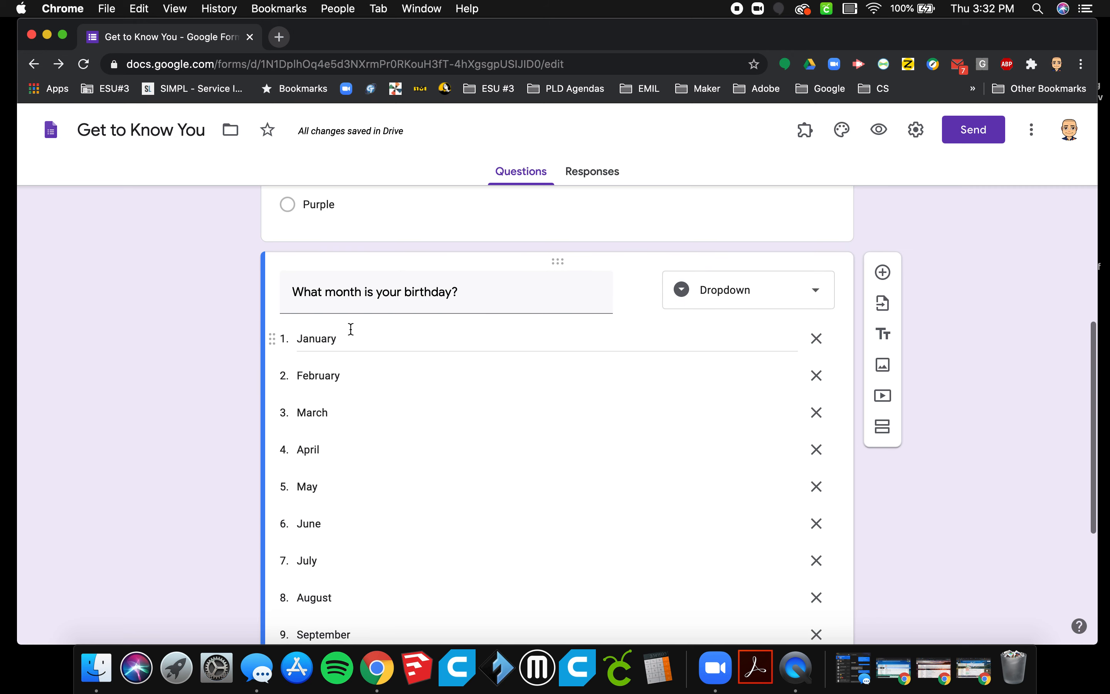
scroll(364, 525, down, 4)
scroll(364, 522, up, 4)
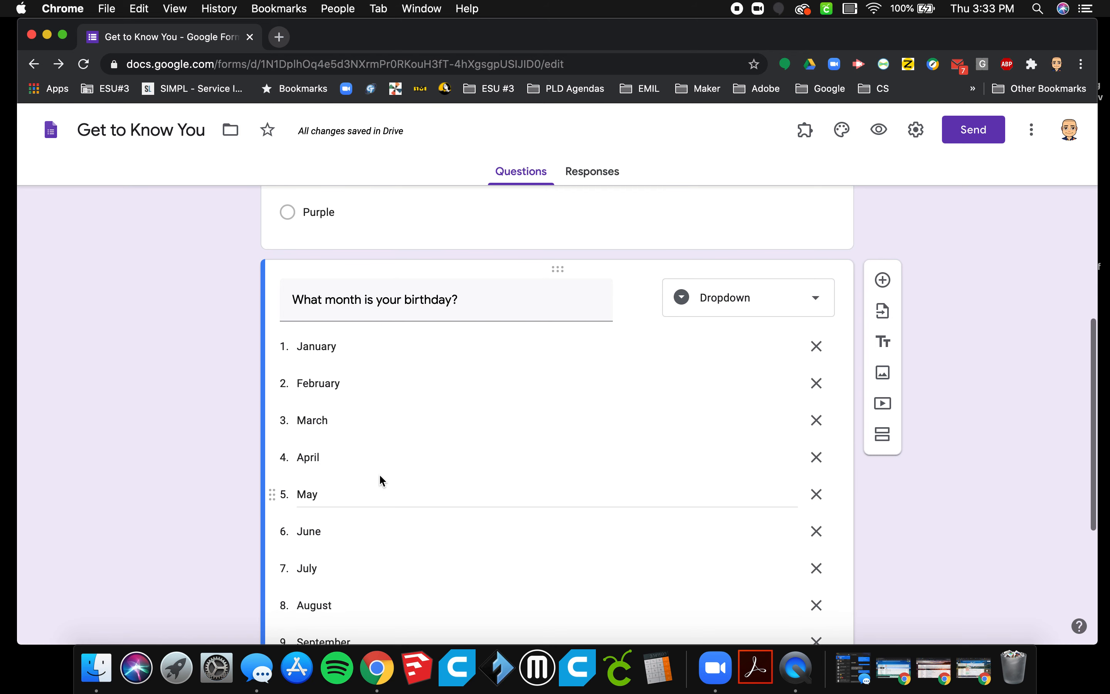
scroll(379, 480, down, 6)
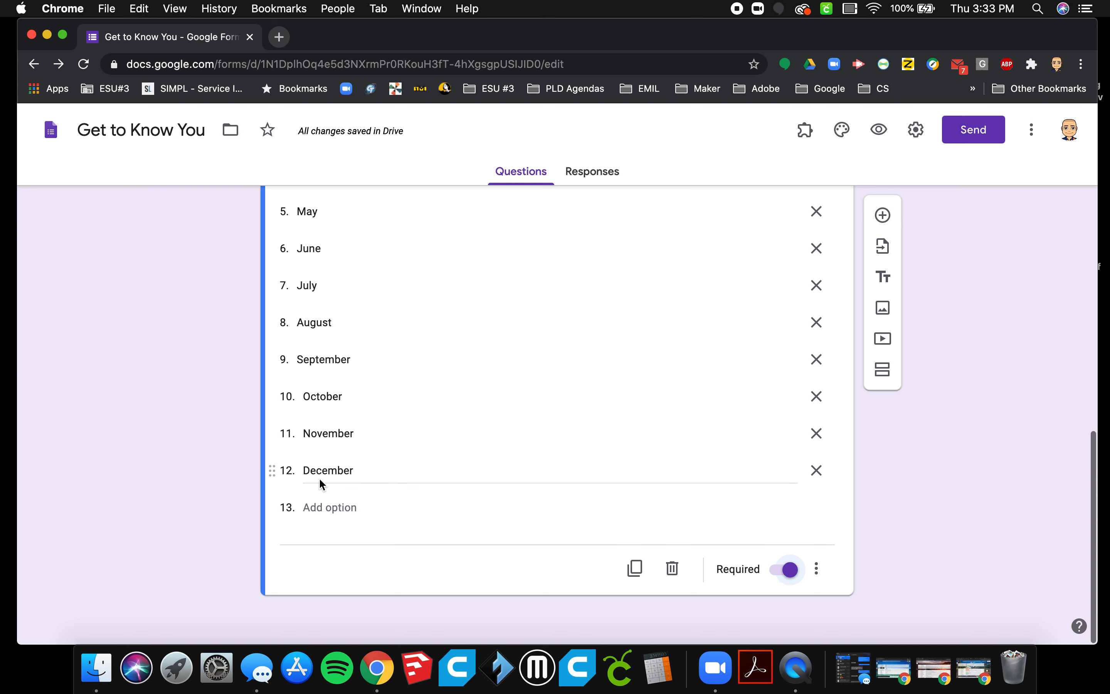
scroll(569, 392, up, 7)
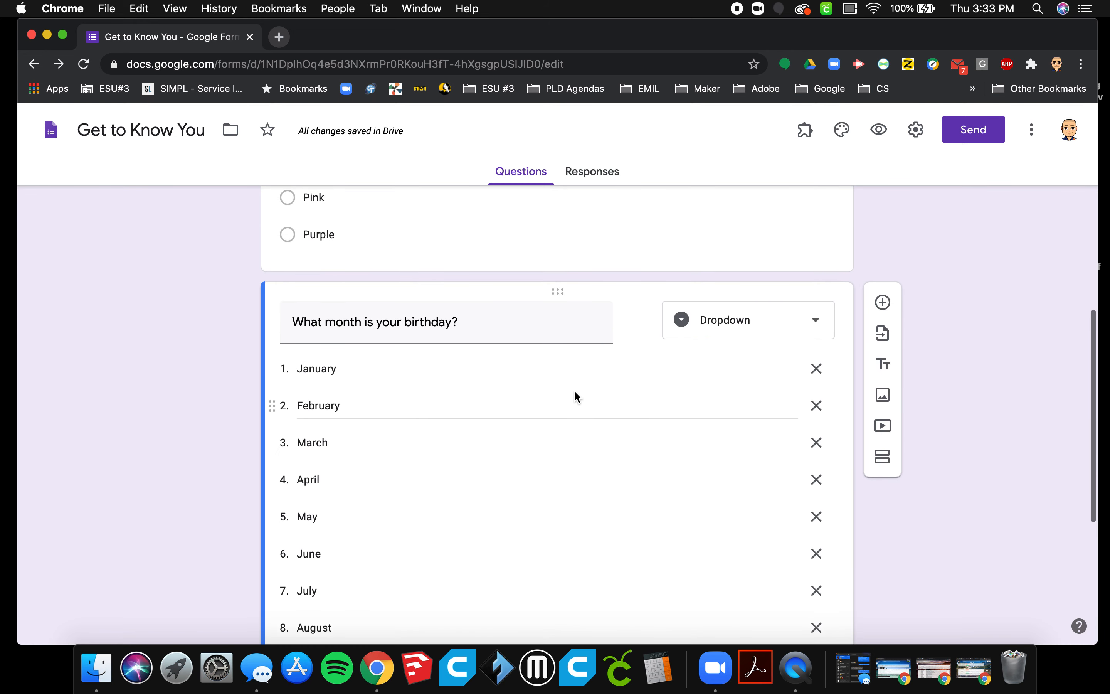
click(881, 133)
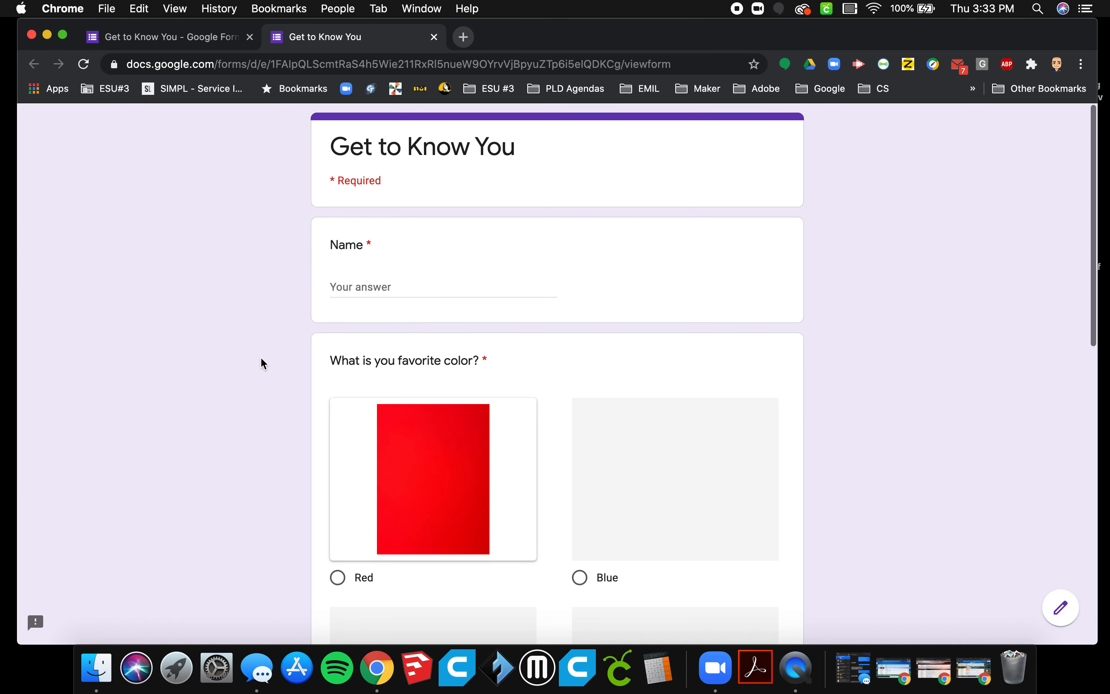
scroll(262, 361, down, 15)
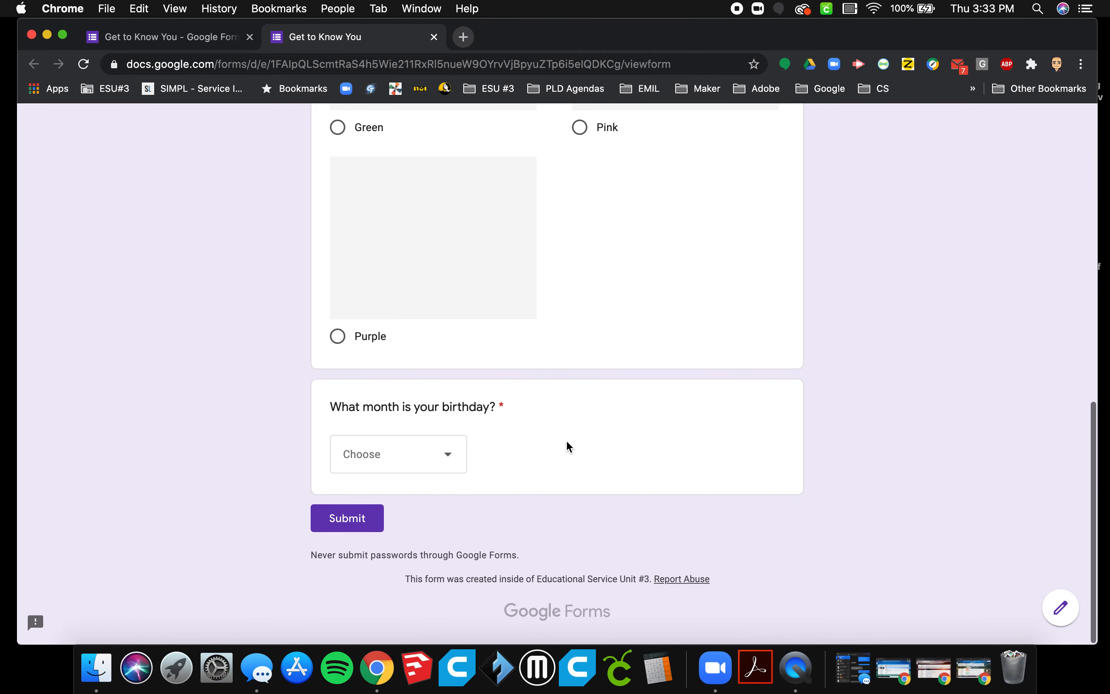
click(450, 461)
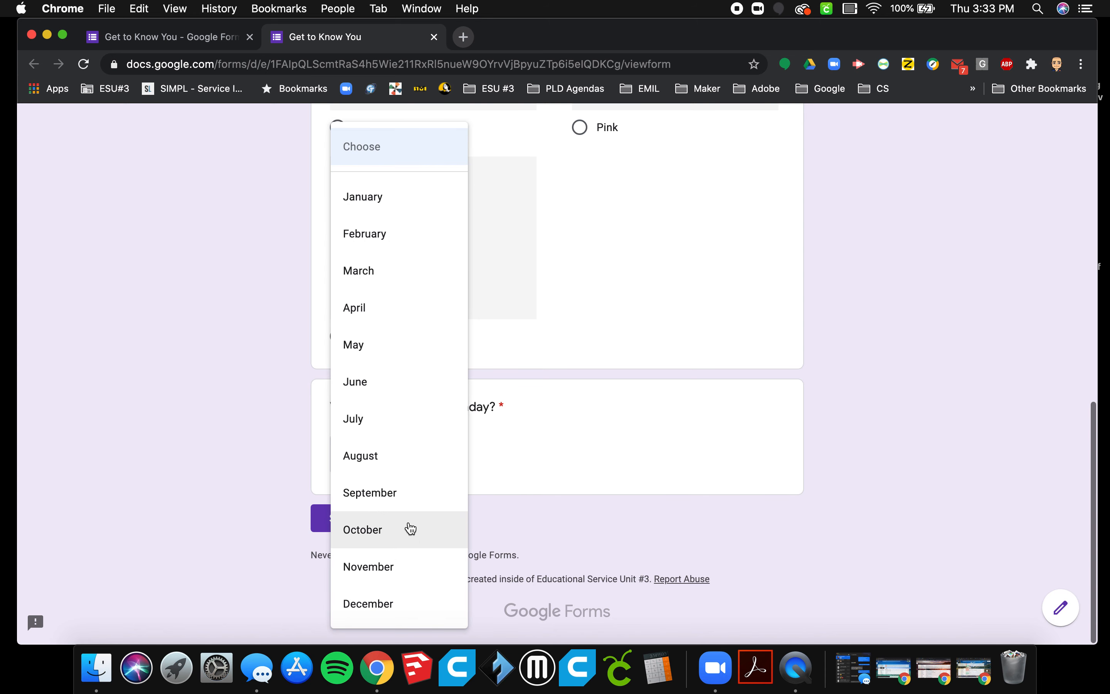
click(596, 475)
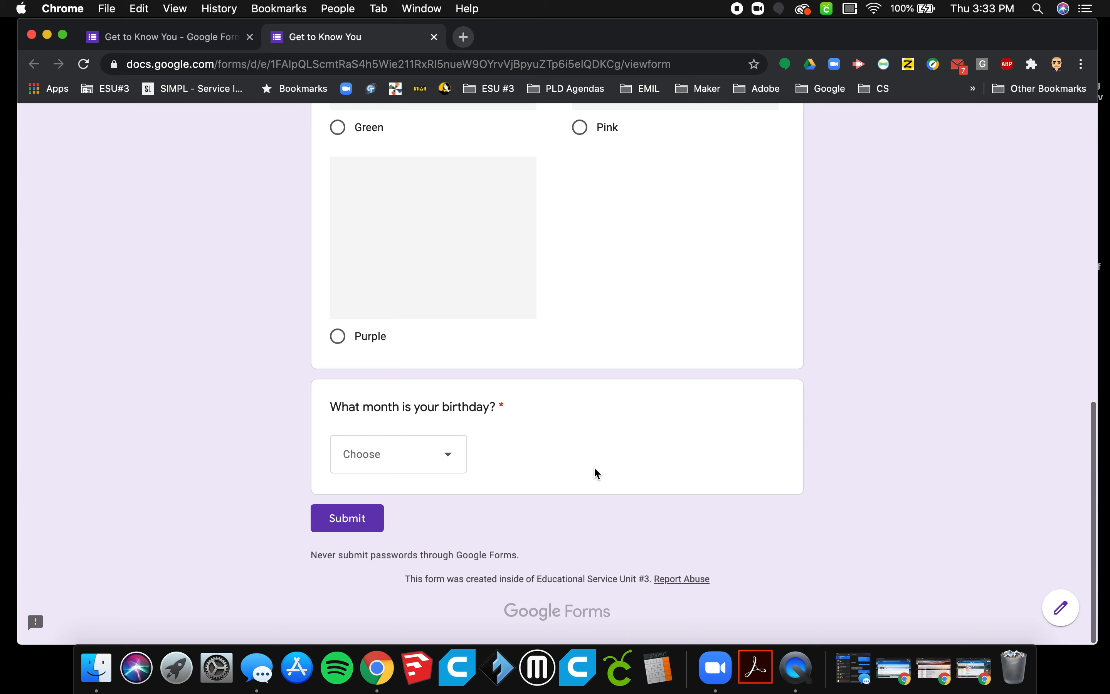
scroll(604, 485, up, 8)
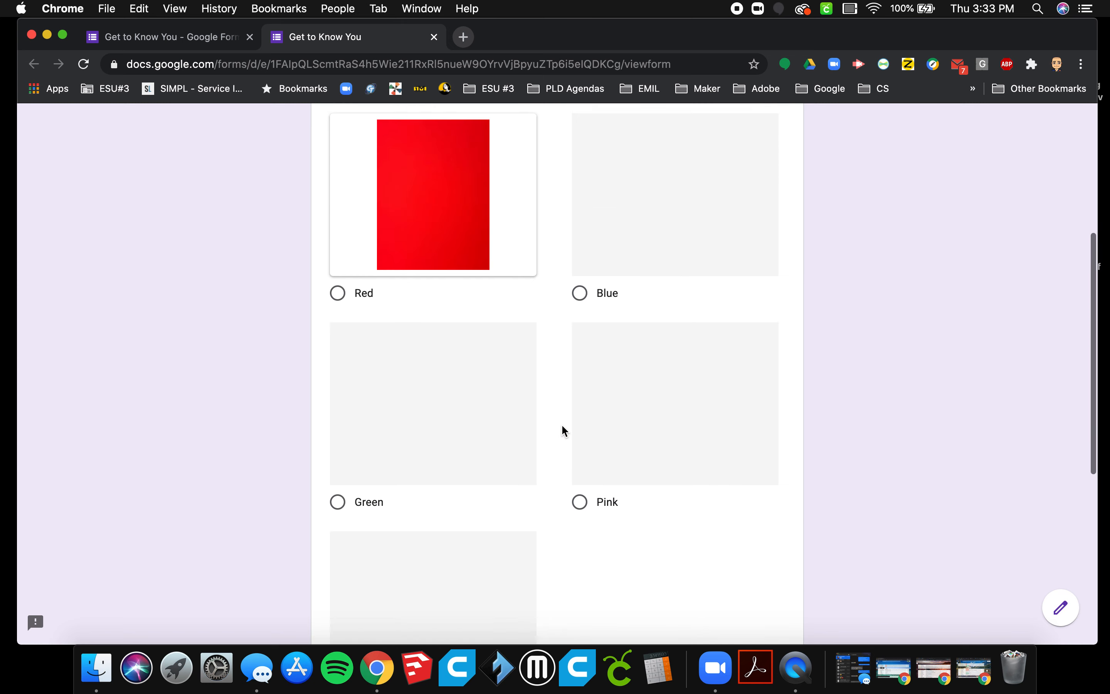
scroll(562, 426, up, 6)
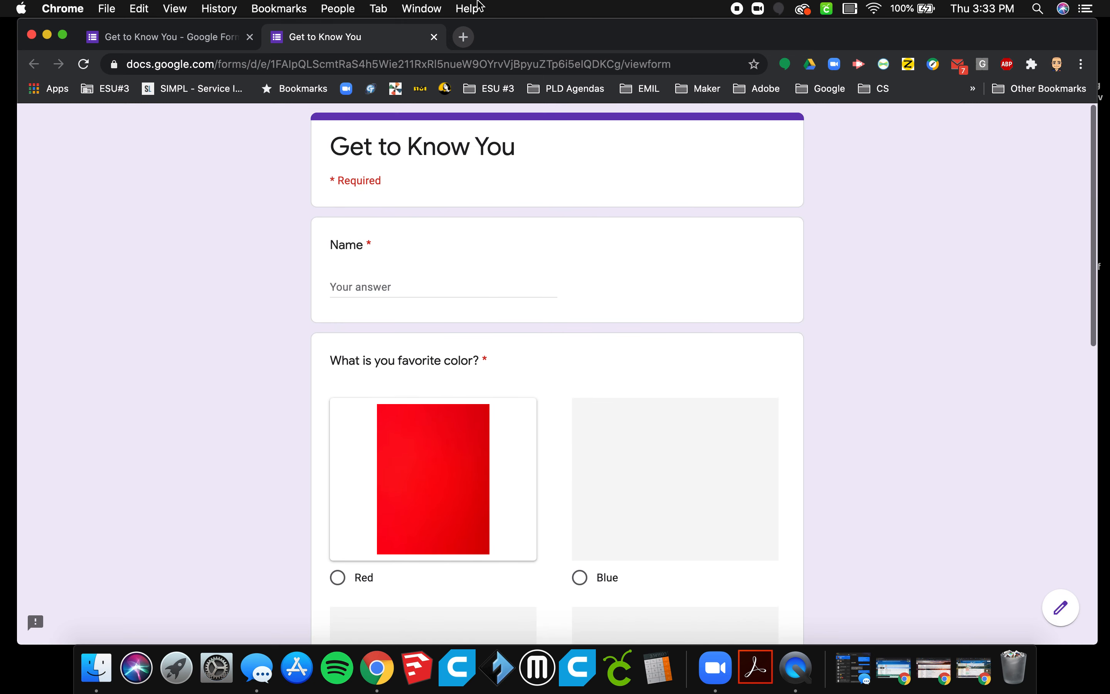
click(435, 36)
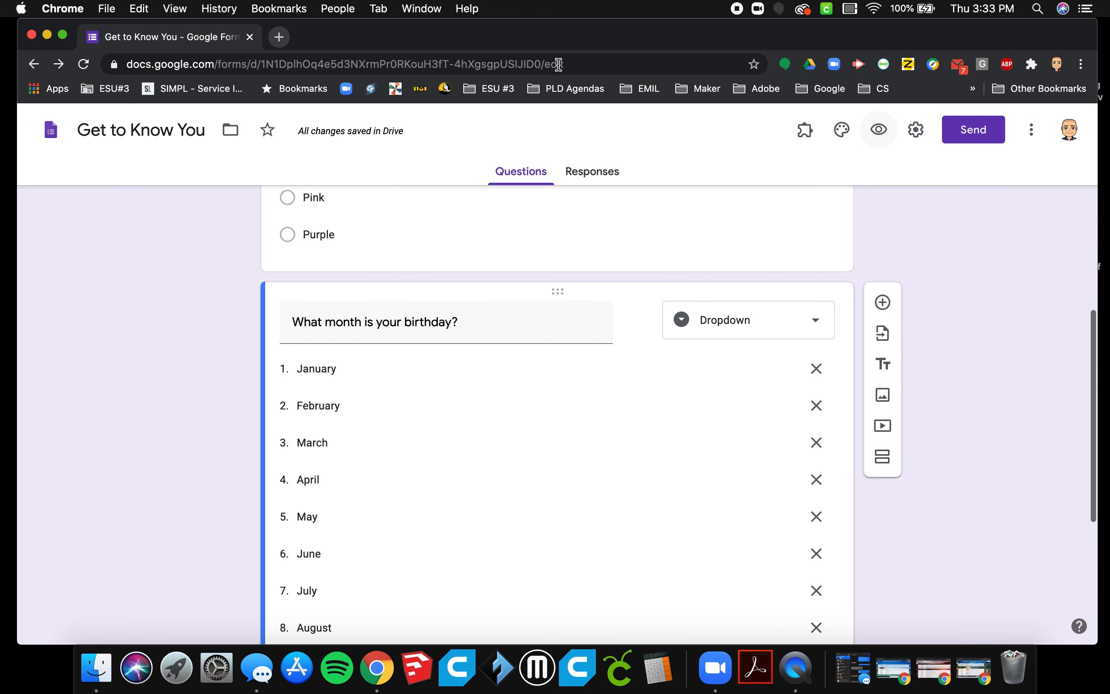
Add a Checkboxes question below the birthday question with the text "What types of animals do you like?".
scroll(941, 412, down, 3)
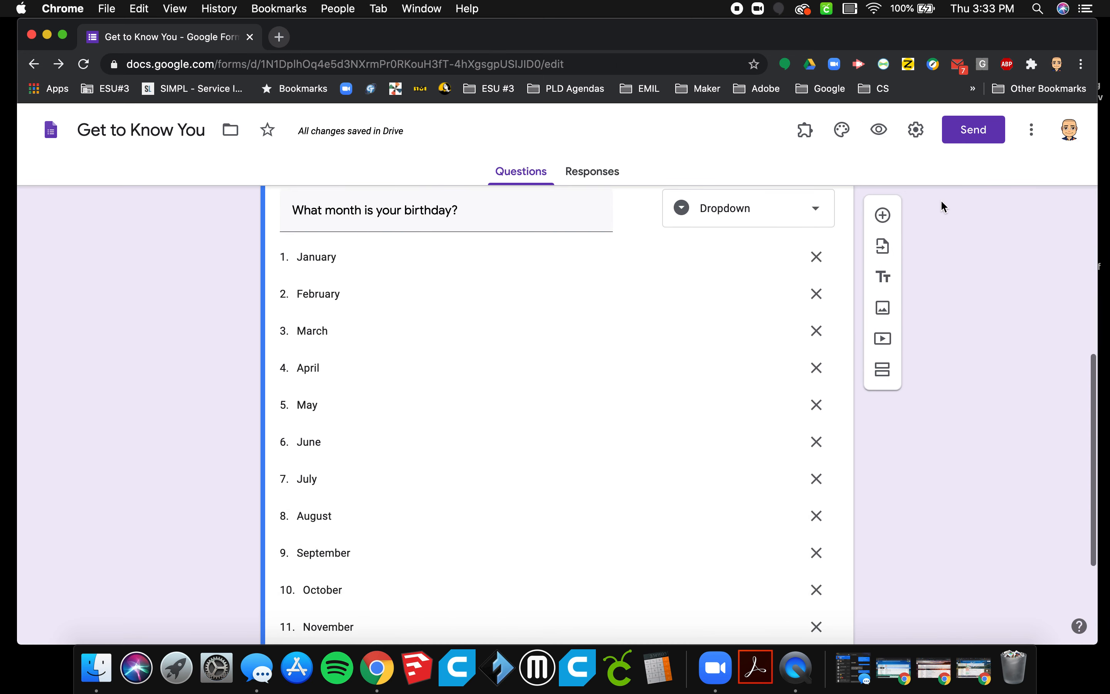
click(883, 215)
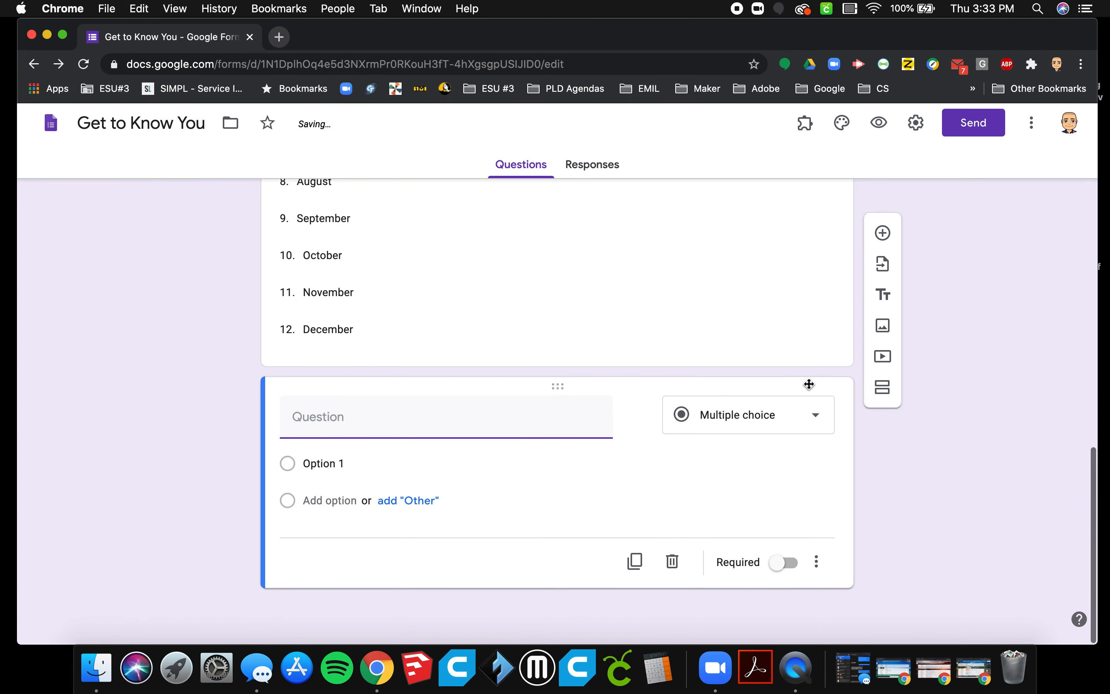
click(796, 423)
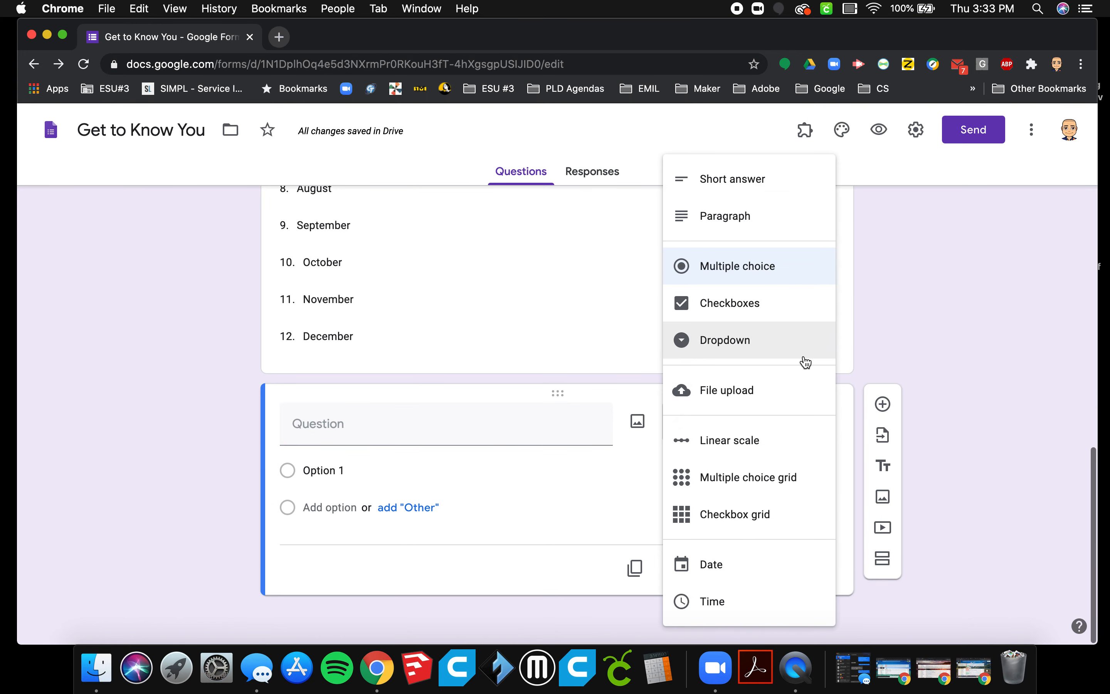
click(763, 321)
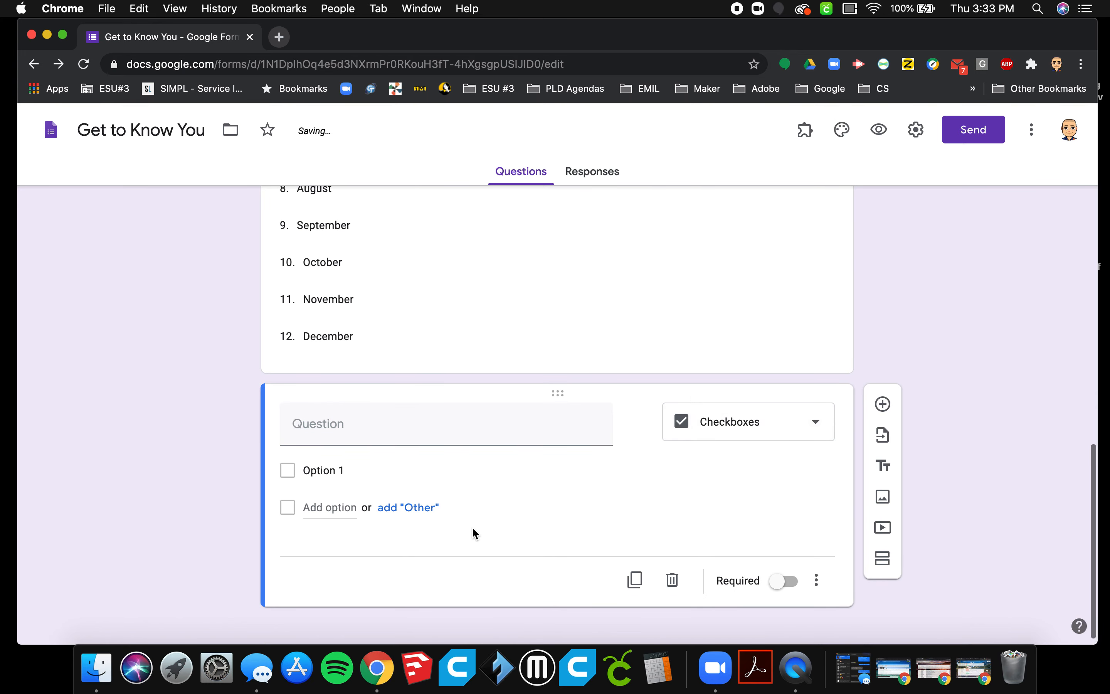
click(360, 431)
text(What )
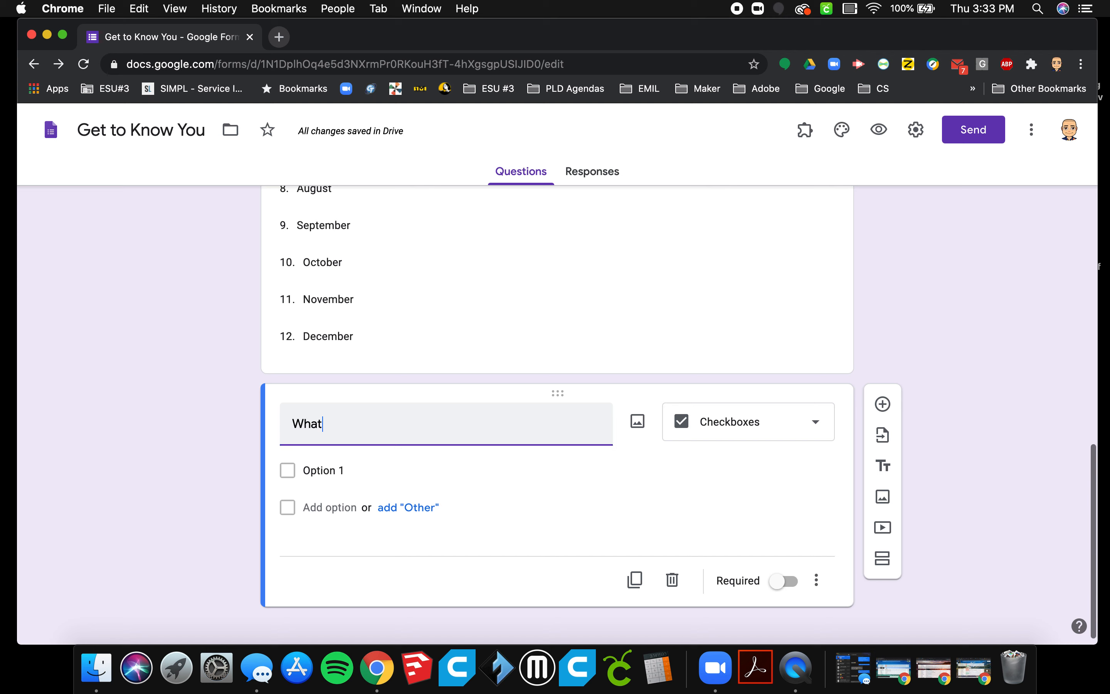
text(types of animals do you like?)
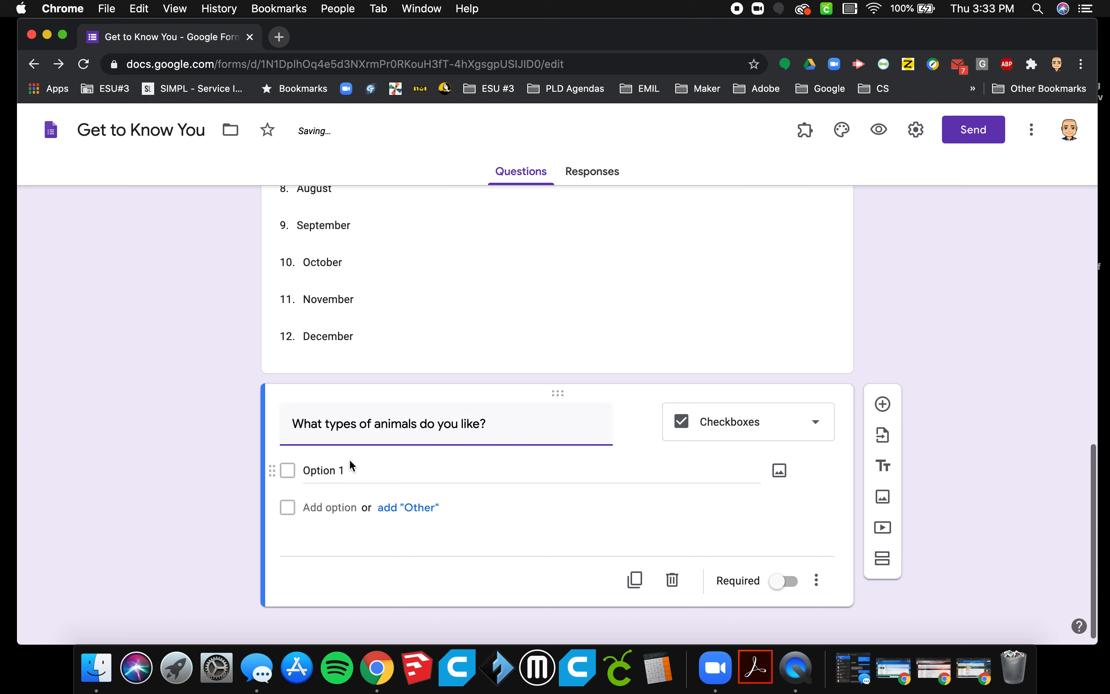
Enter dog, cat and horse as the first three answer options of the animals question.
click(456, 469)
text(dog)
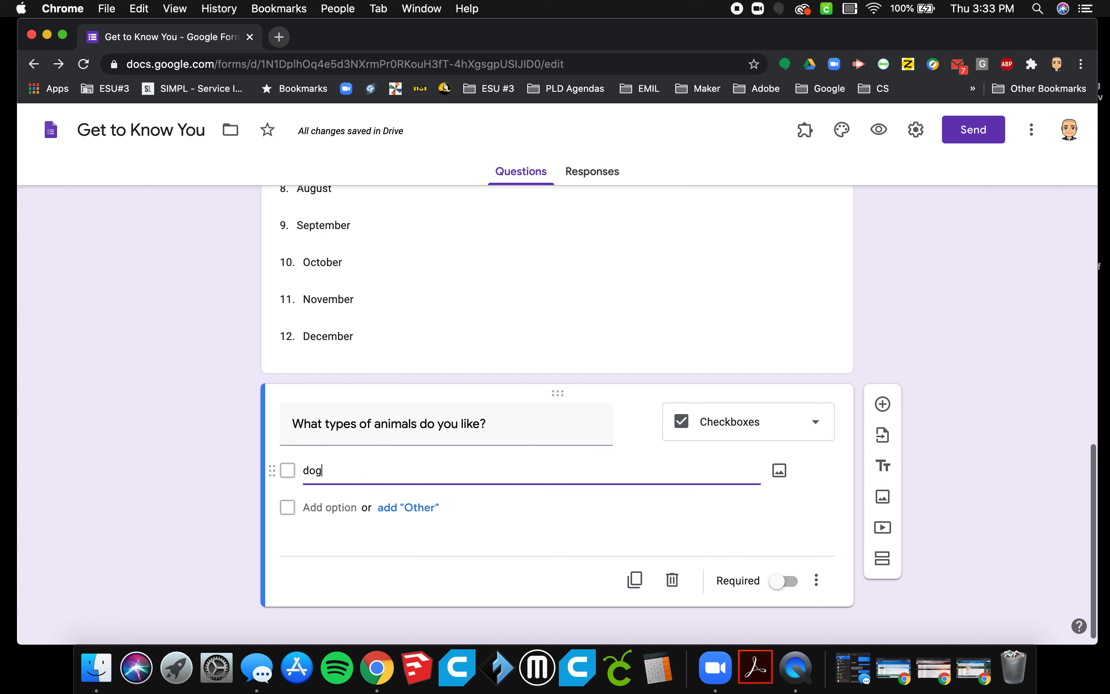
click(333, 507)
text(cat)
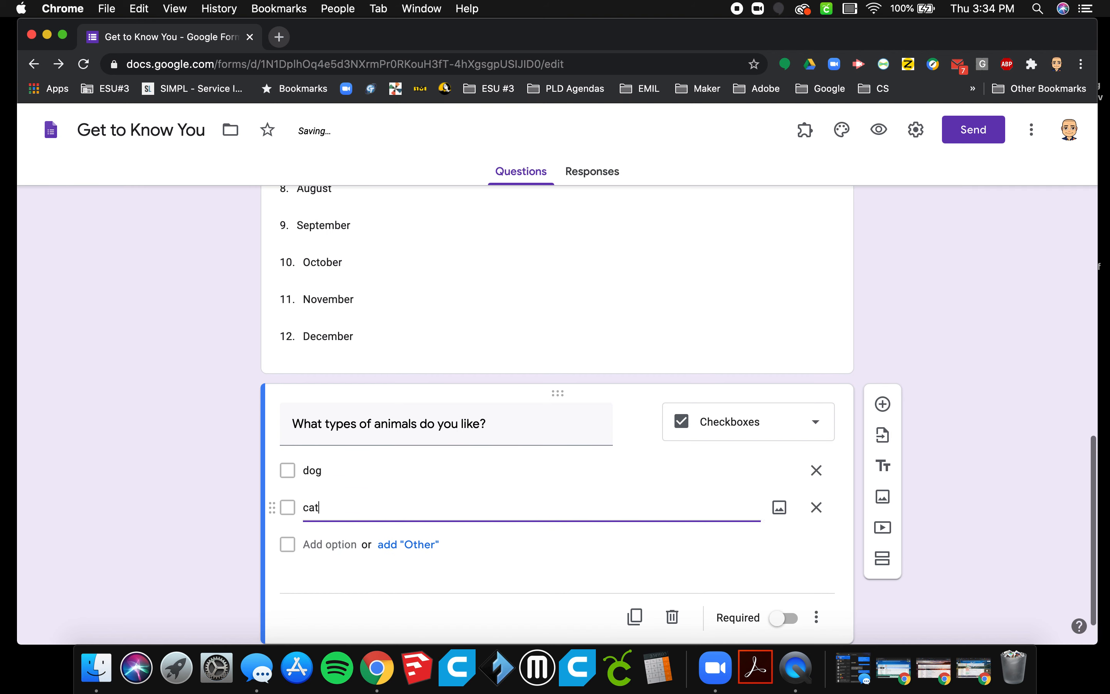
click(333, 546)
text(horse)
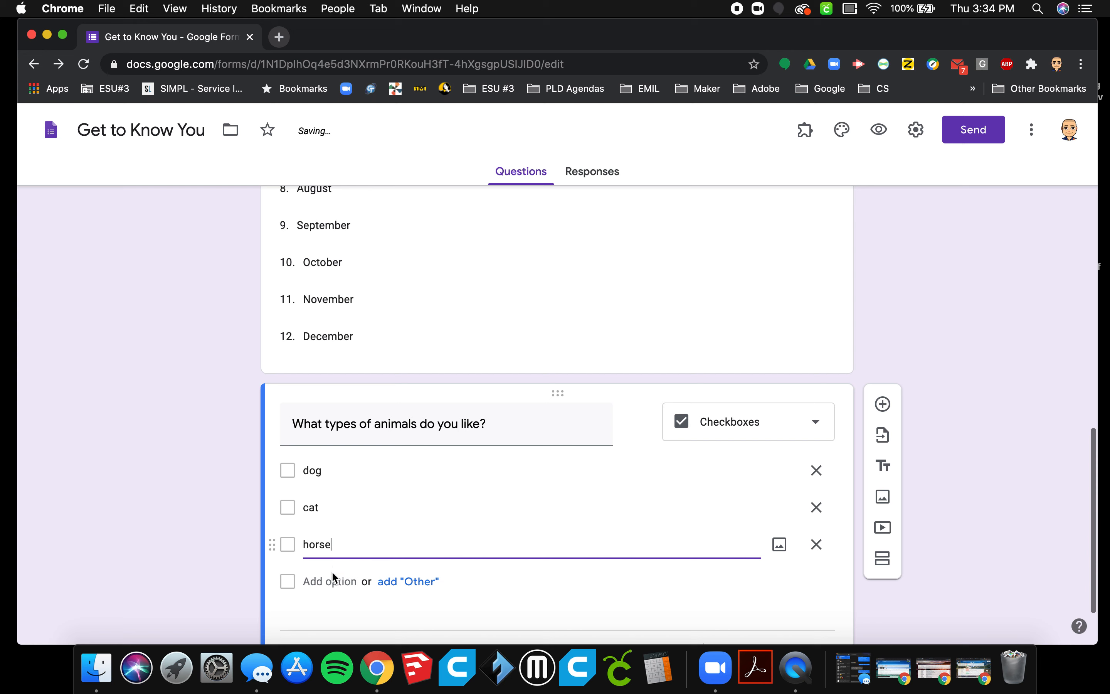
Add tiger, monkey, snake and spiders as further options of the animals question and make the question required.
click(336, 580)
text(tik)
text(er)
scroll(342, 597, down, 2)
click(337, 548)
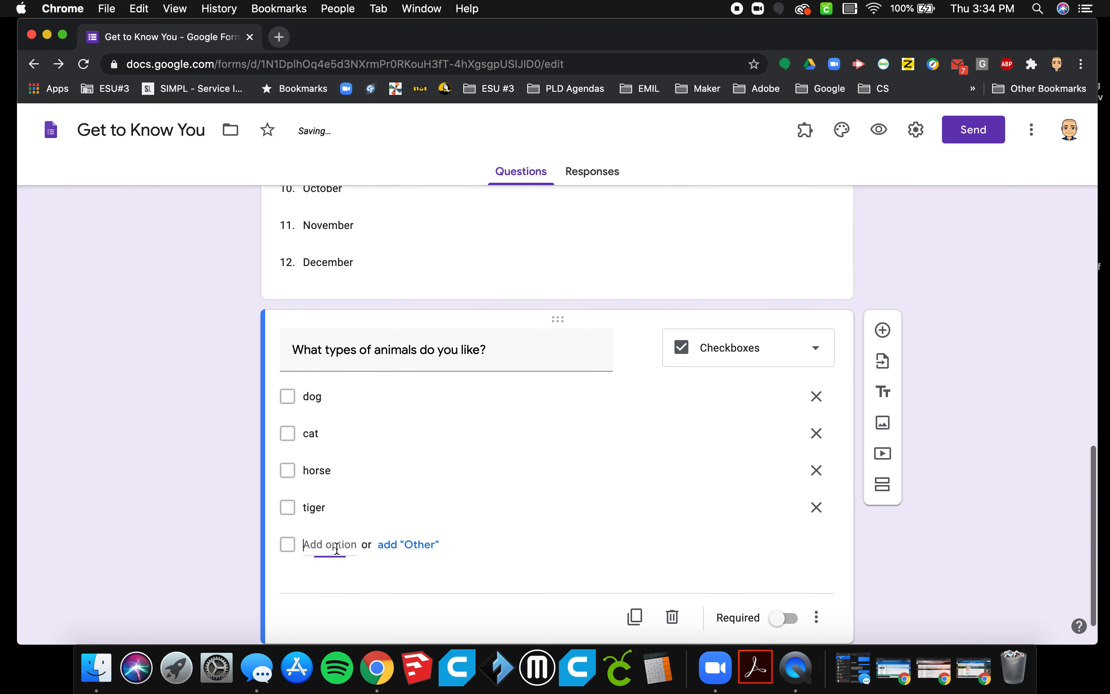
text(monkey)
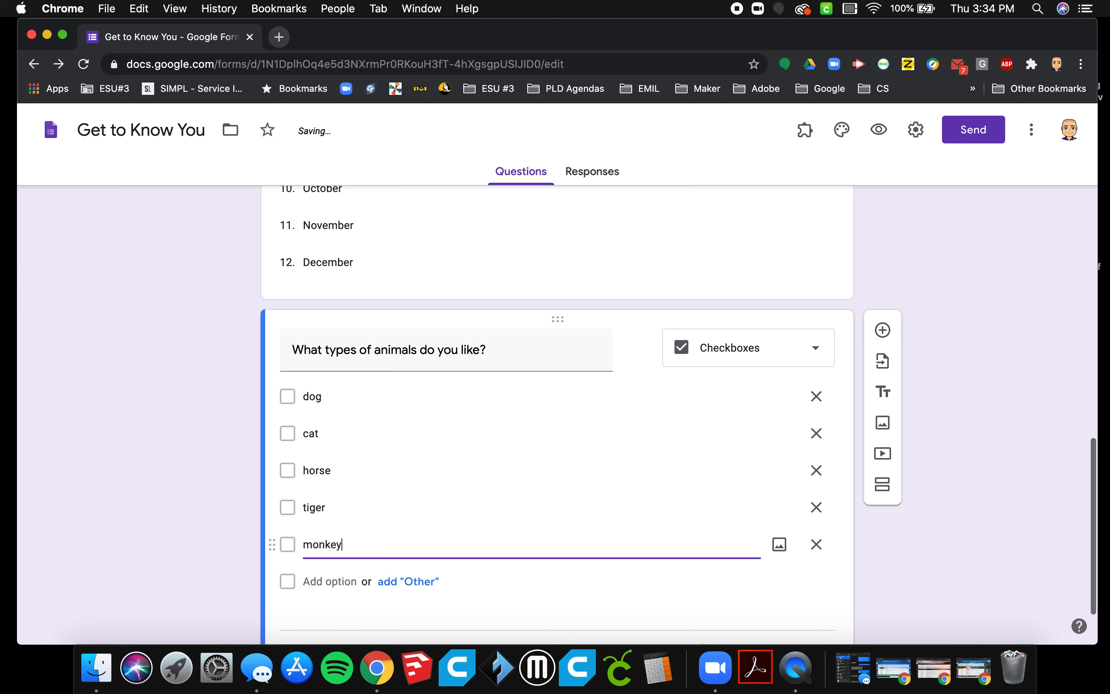
click(335, 581)
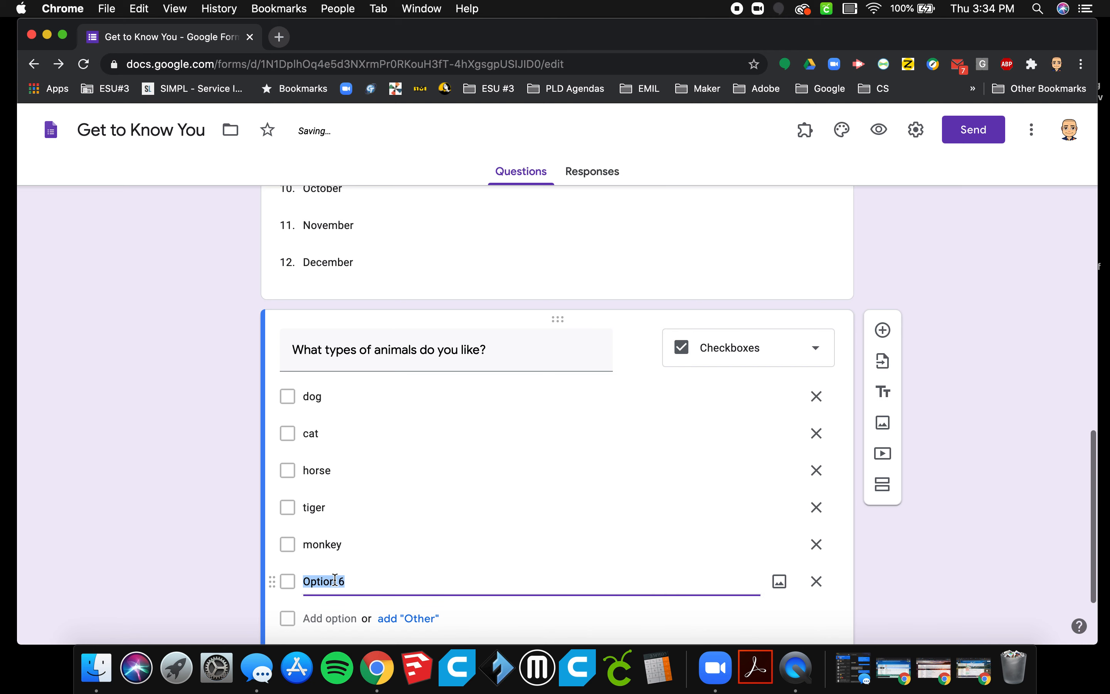
text(snake)
scroll(367, 560, down, 3)
click(316, 496)
text(s)
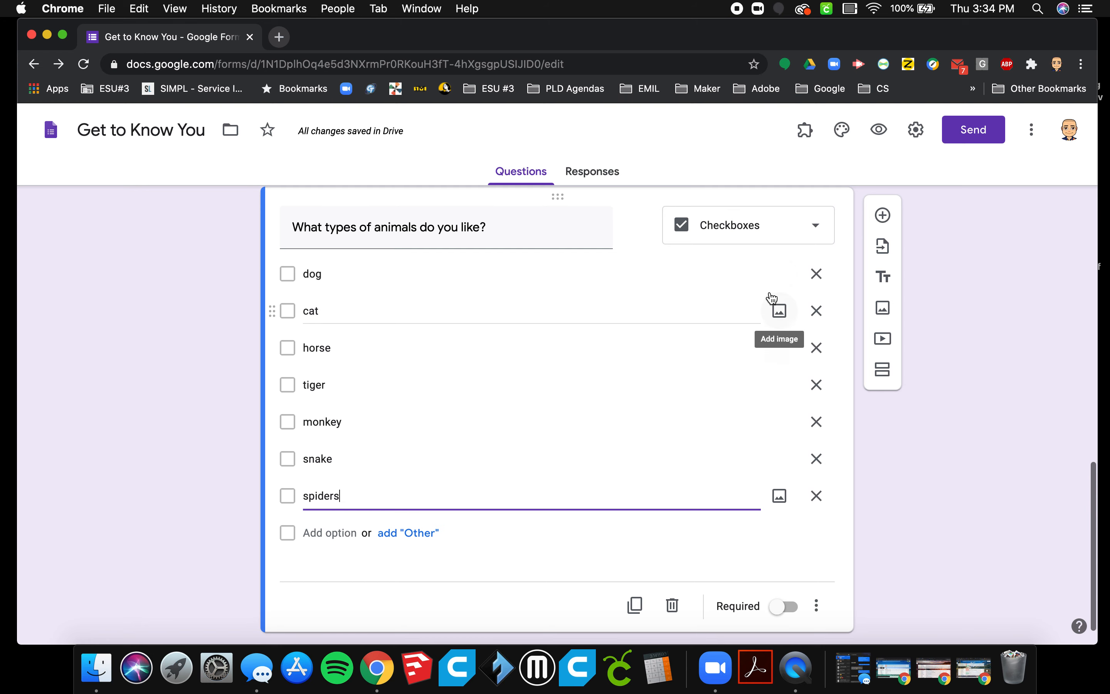
click(787, 606)
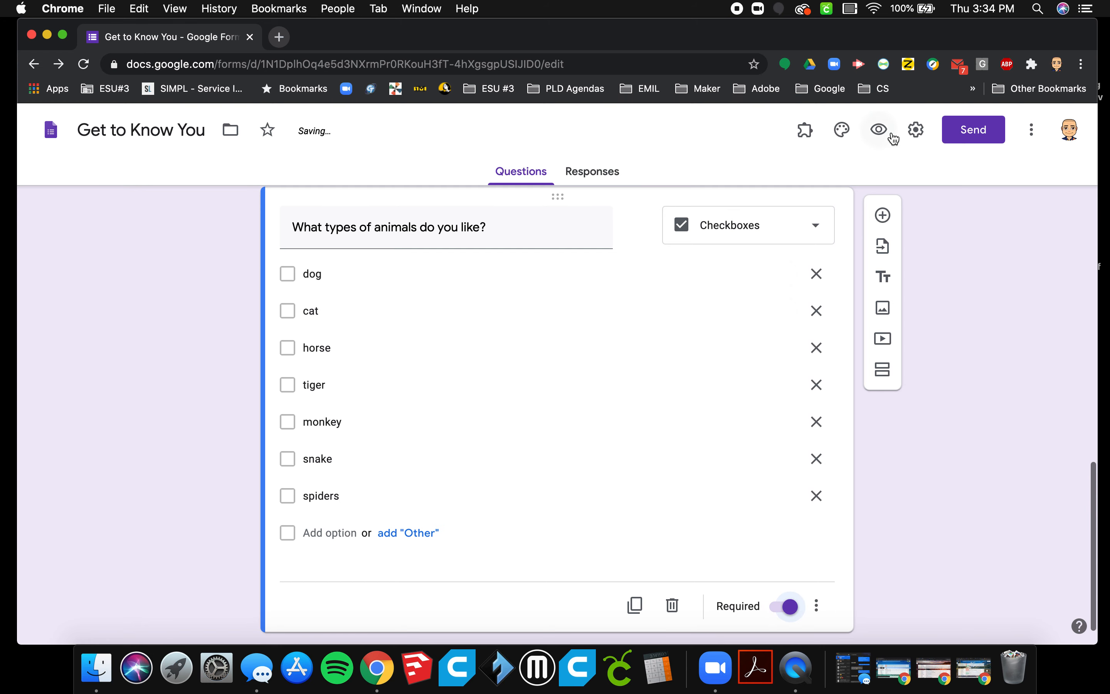
Preview the form, try ticking dog, tiger, snake and spiders in the animals question, and leave the preview without submitting.
click(878, 140)
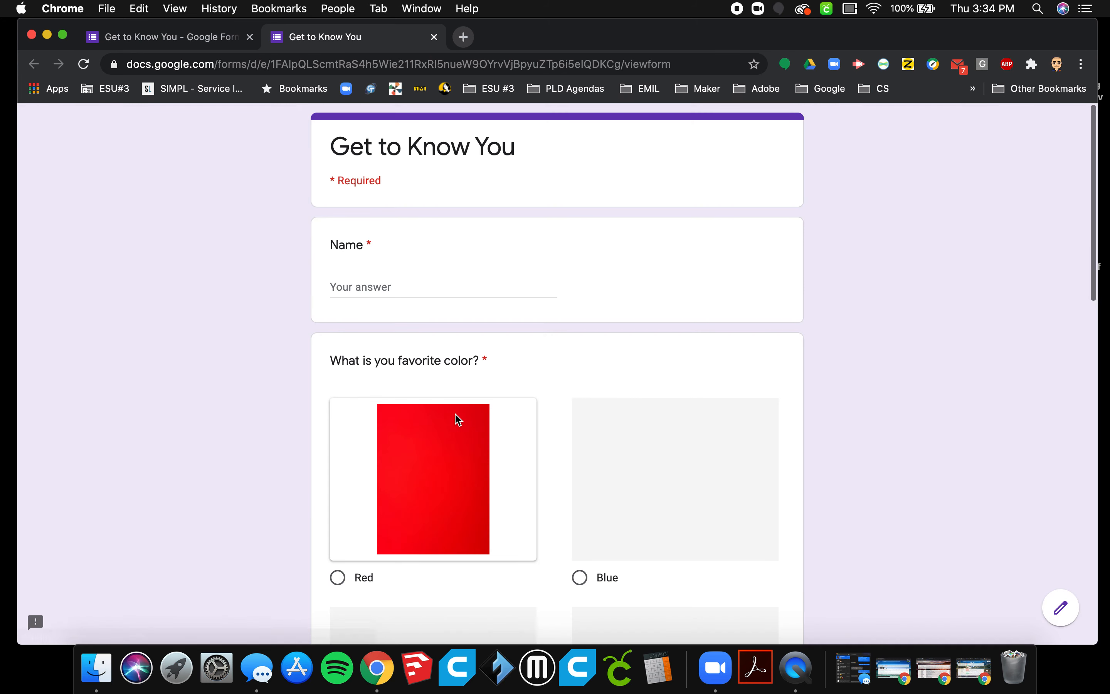
scroll(456, 417, down, 10)
scroll(458, 419, down, 5)
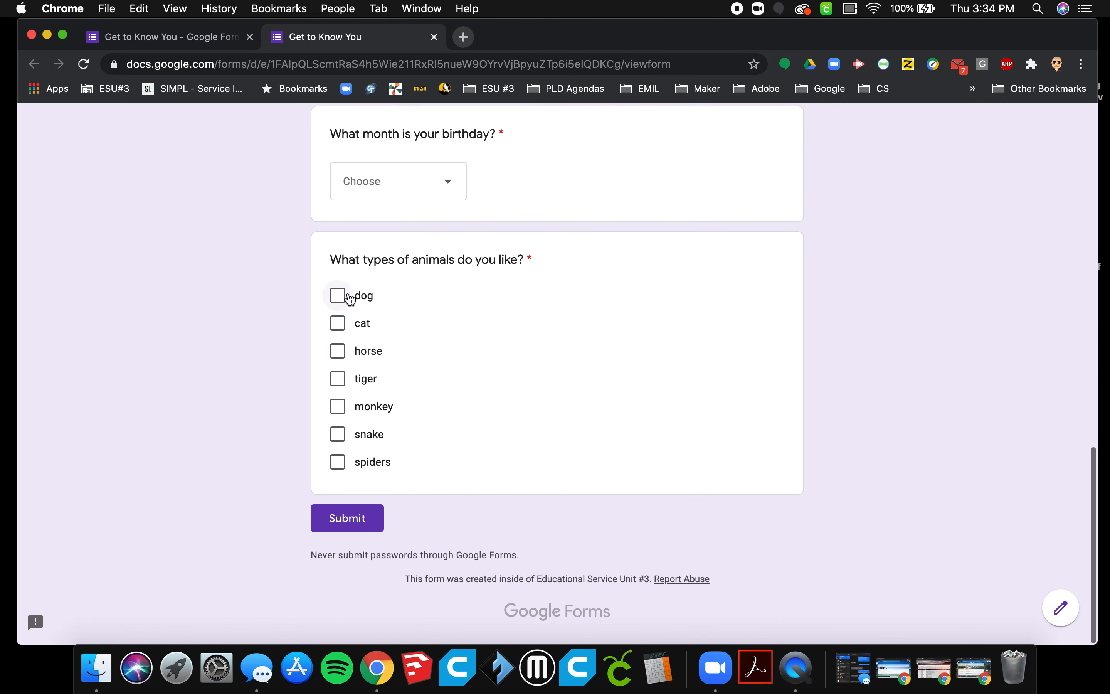
click(343, 304)
click(339, 379)
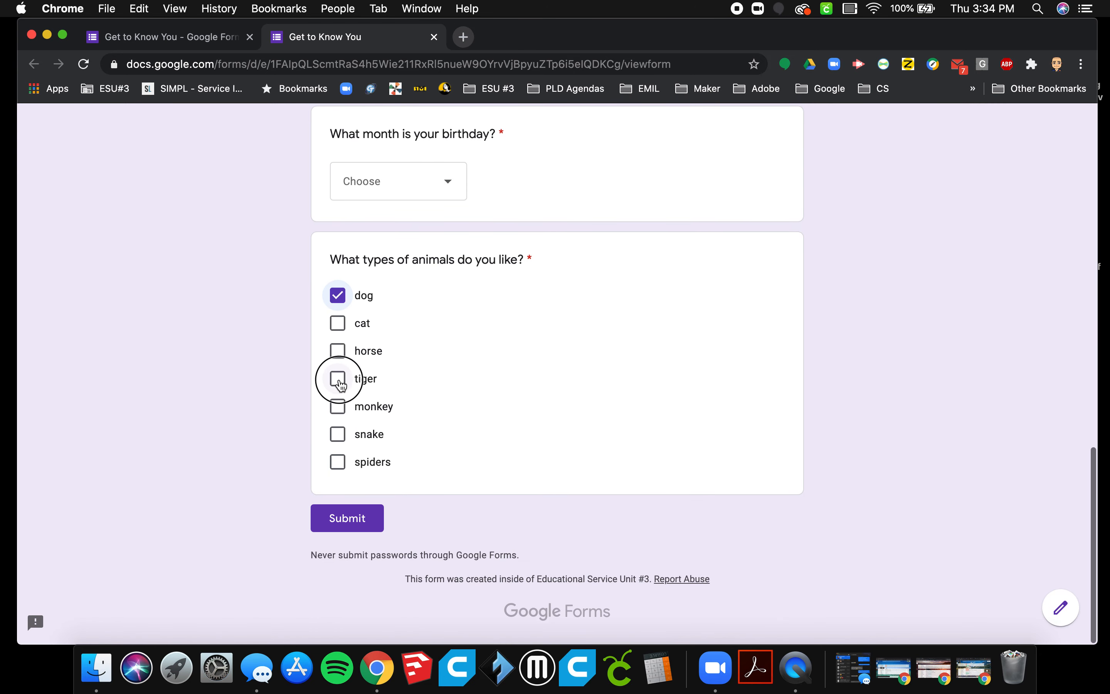
click(338, 436)
click(339, 463)
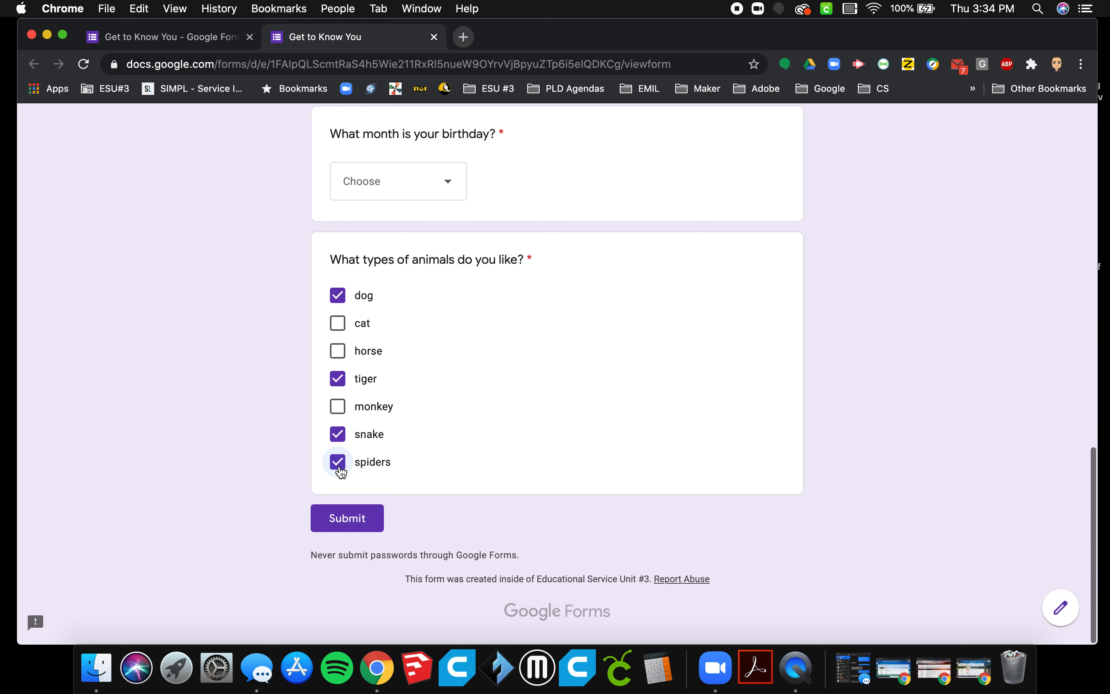
scroll(598, 353, up, 3)
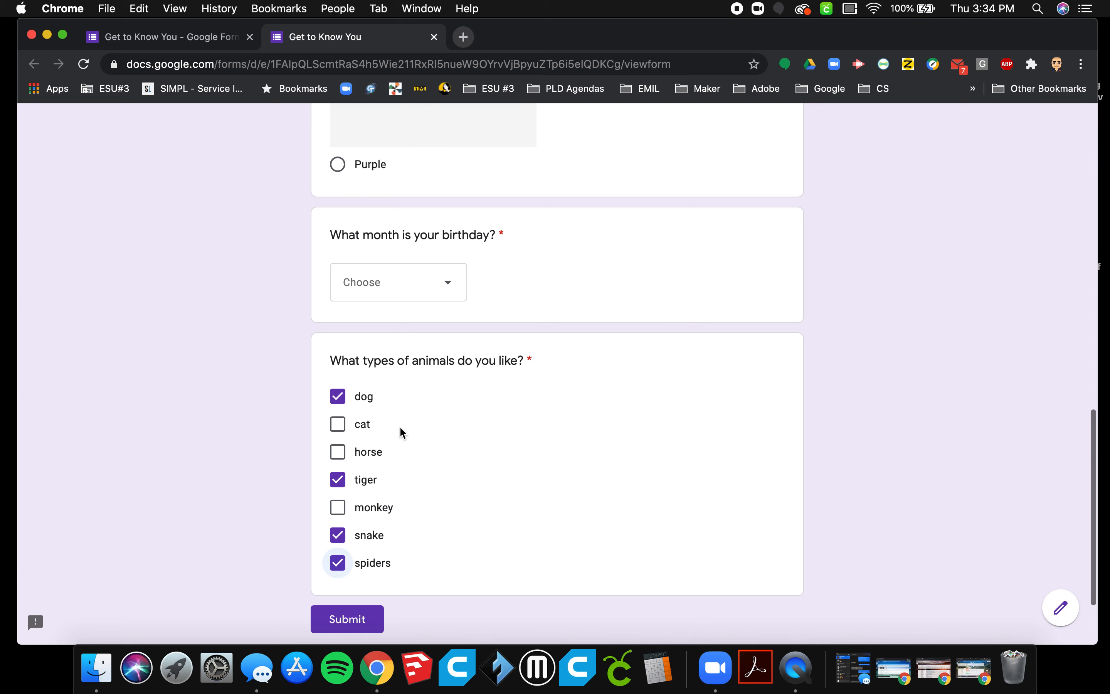
click(434, 37)
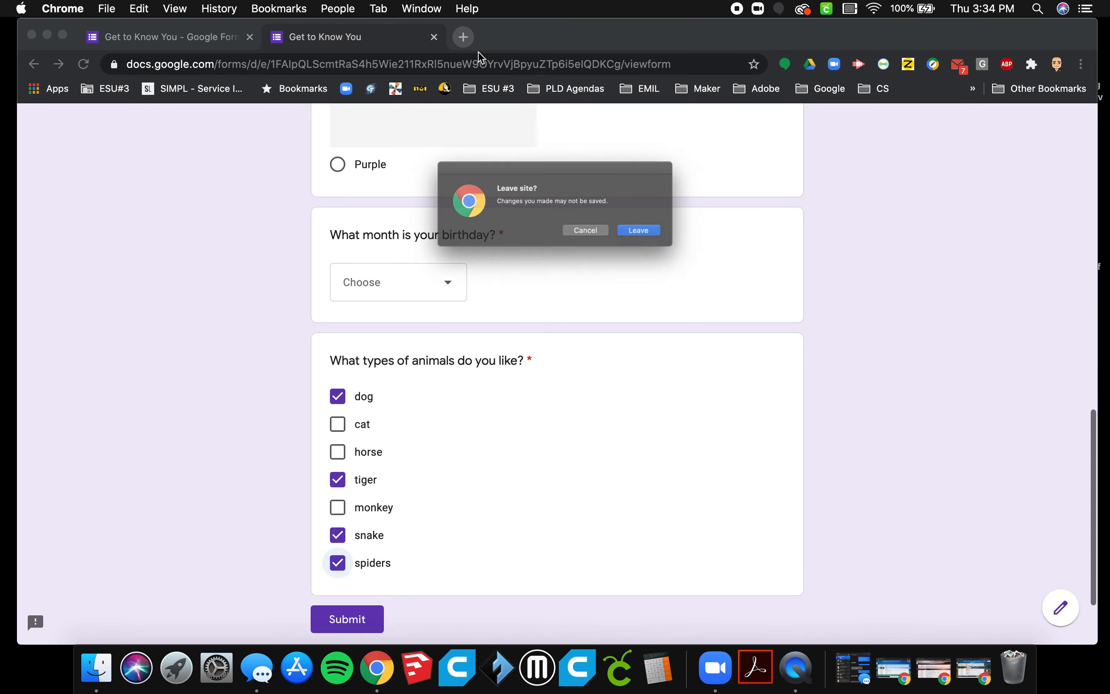
click(672, 243)
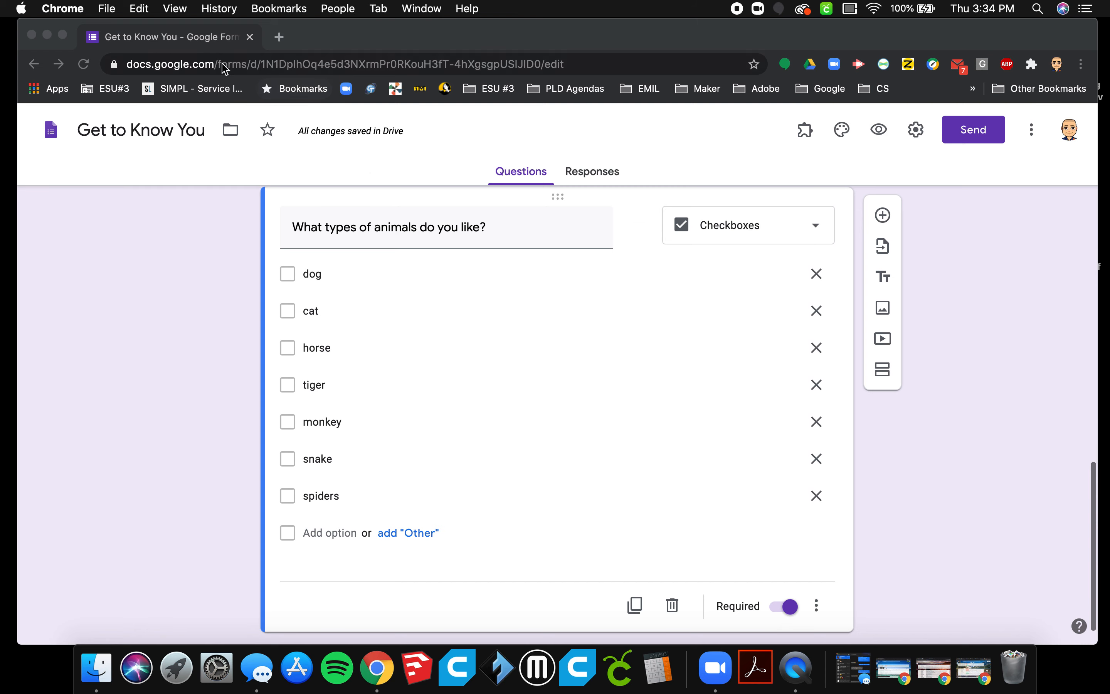
Add a description to the animals question reading "Select all that apply.".
scroll(602, 434, down, 2)
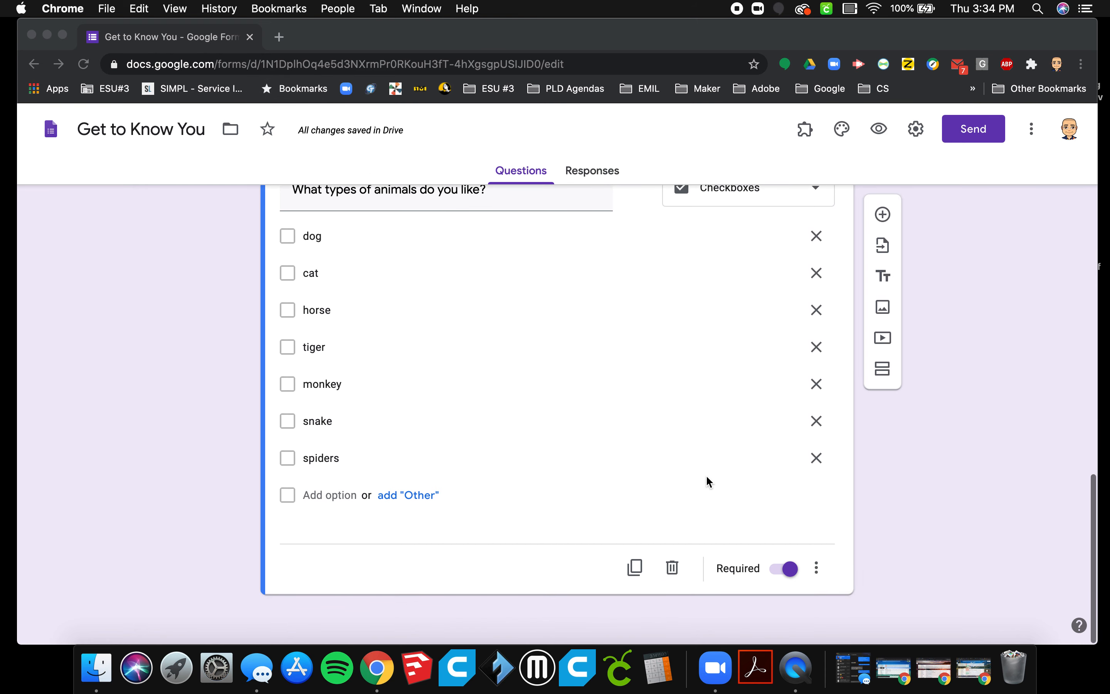
click(818, 569)
click(860, 529)
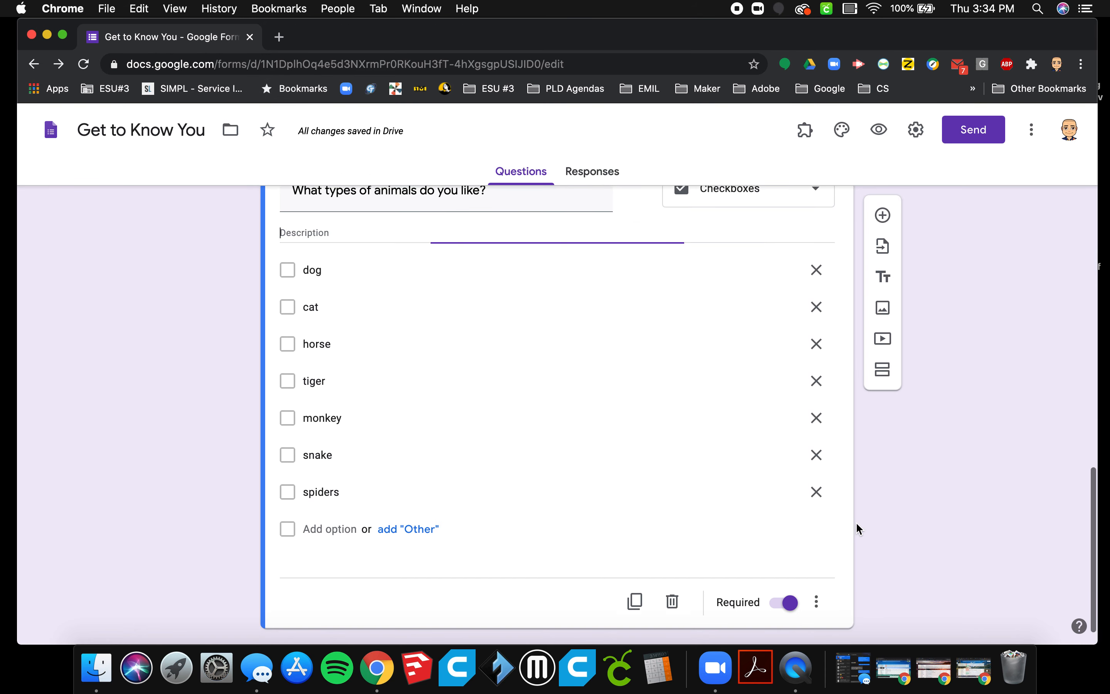
text(Chec)
key(BackSpace)
key(BackSpace)
key(BackSpace)
text(Select all that apply.)
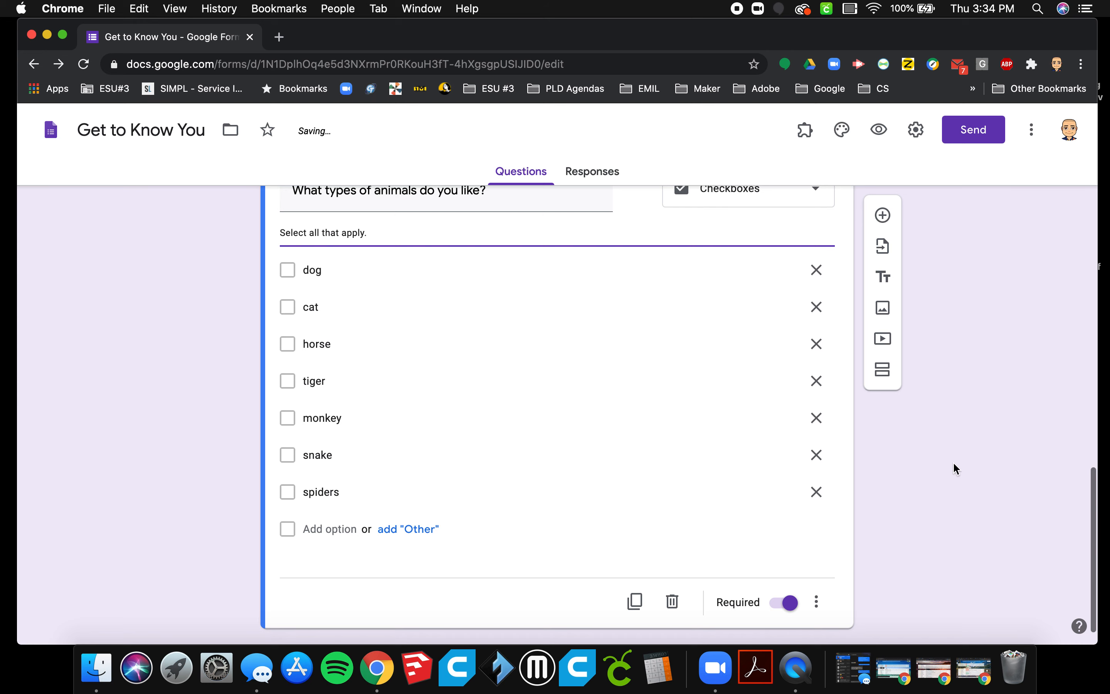
scroll(954, 465, up, 3)
scroll(953, 464, up, 1)
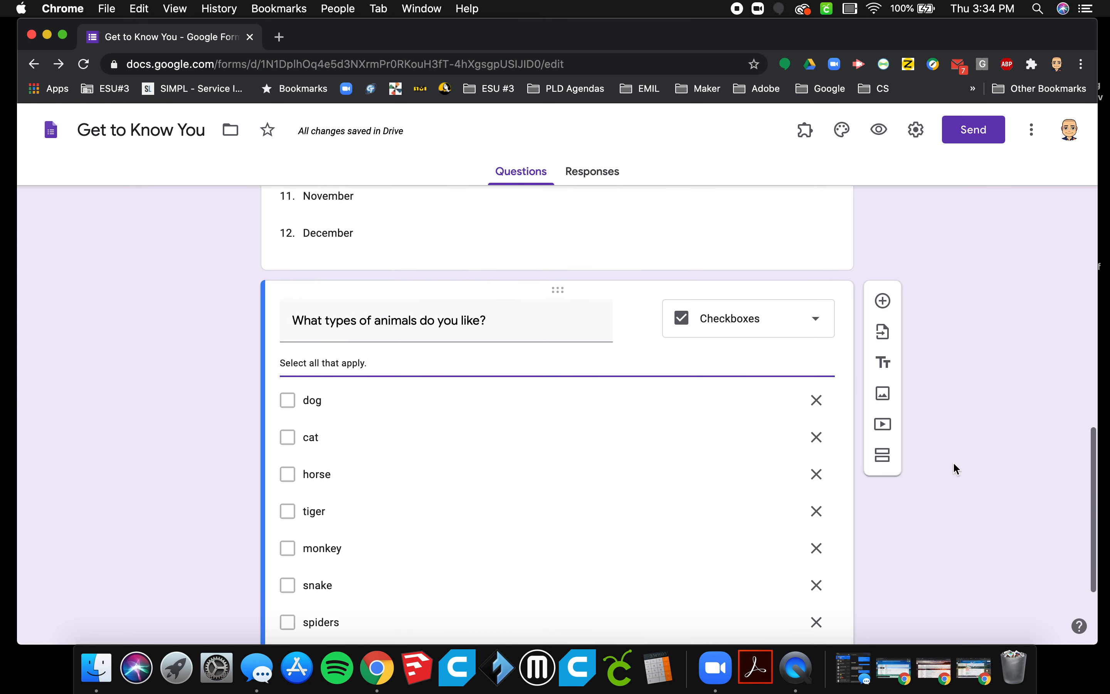
click(820, 325)
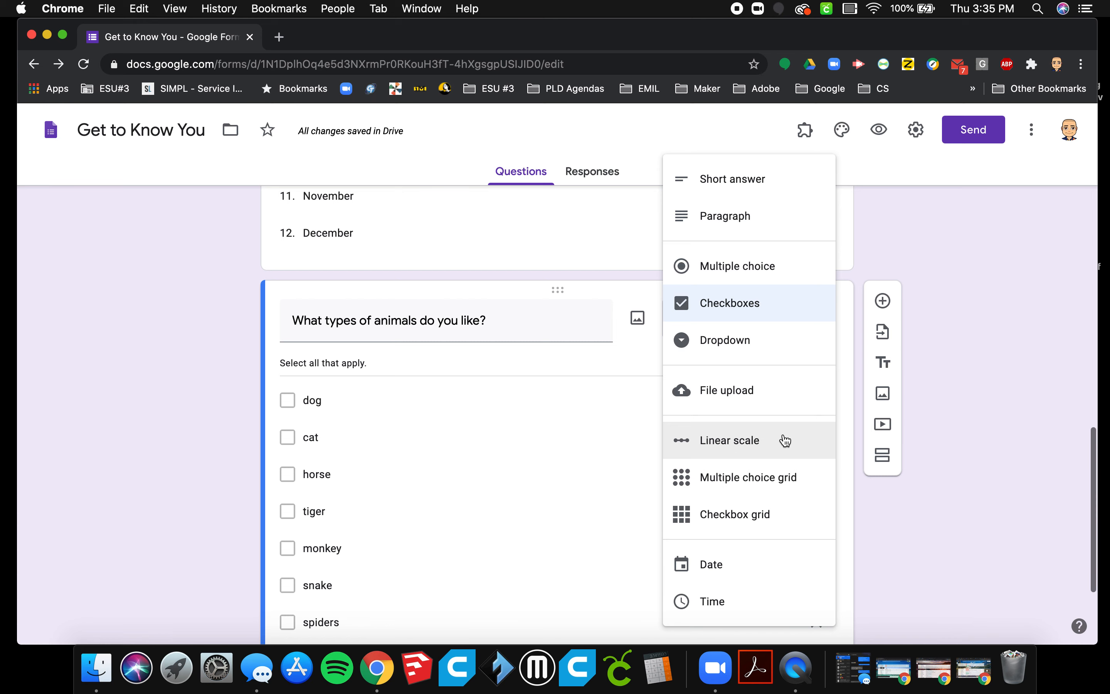
click(993, 473)
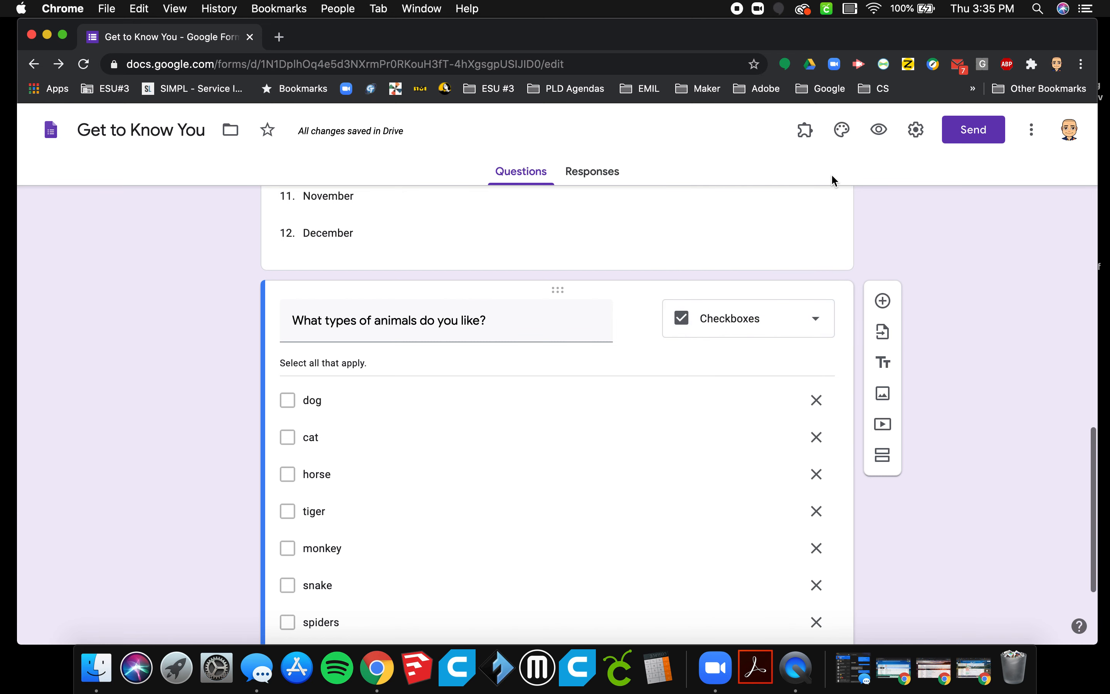
Customize the form's theme with the red theme color and the light gray background color.
scroll(831, 174, up, 3)
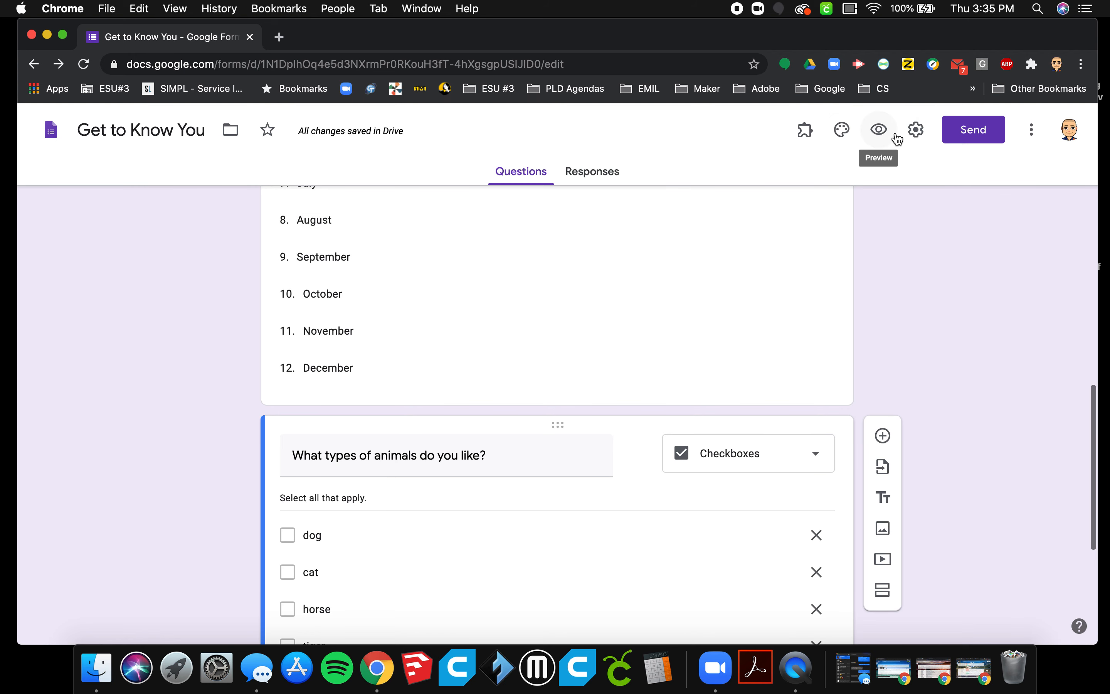
click(840, 132)
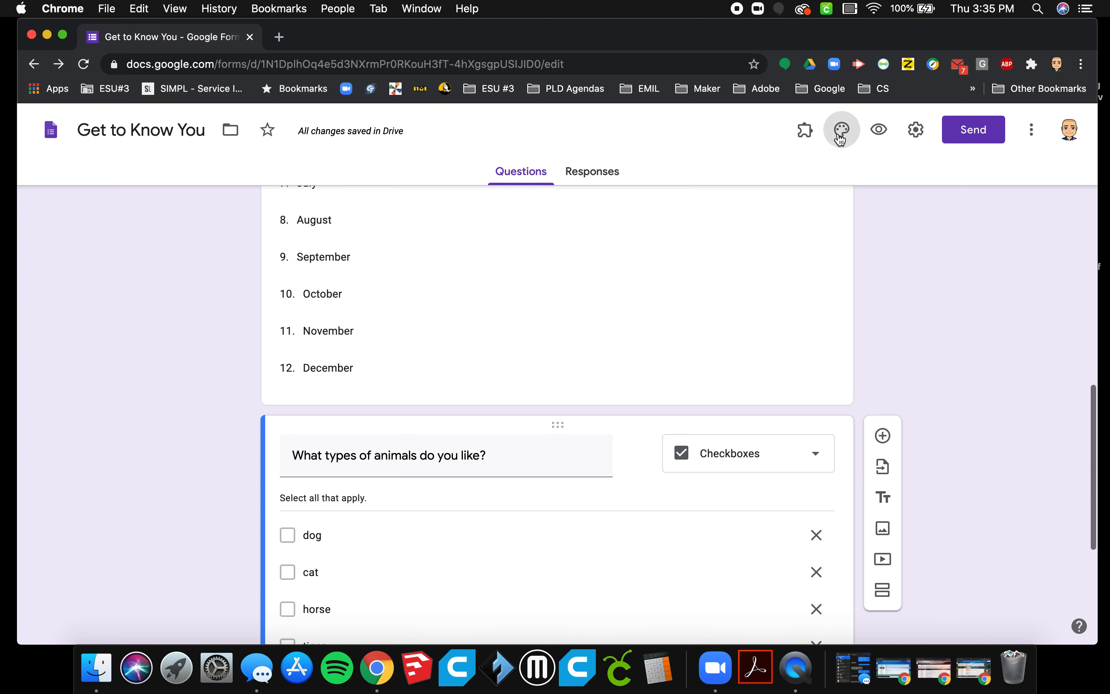
click(898, 371)
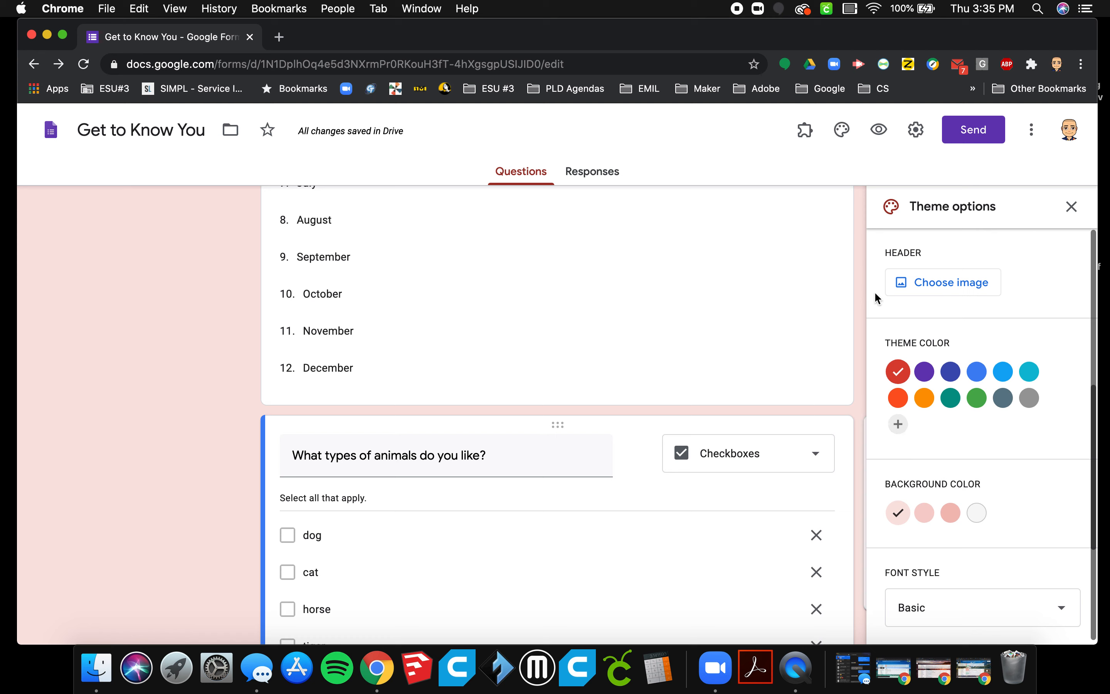
scroll(1059, 540, down, 1)
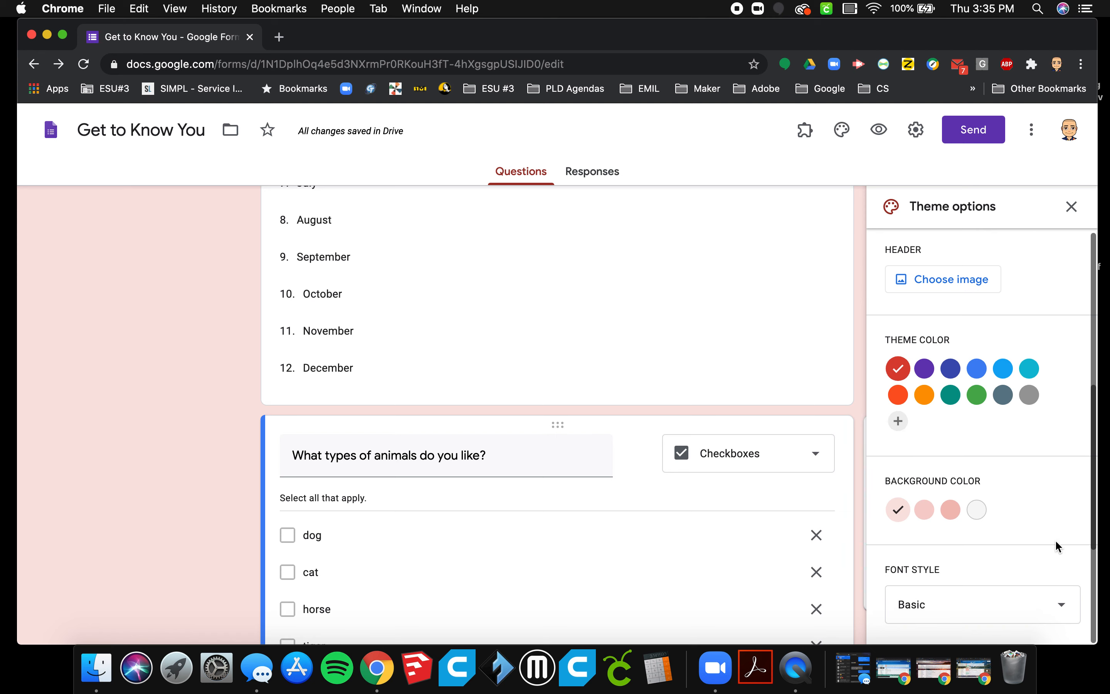
click(950, 512)
click(978, 516)
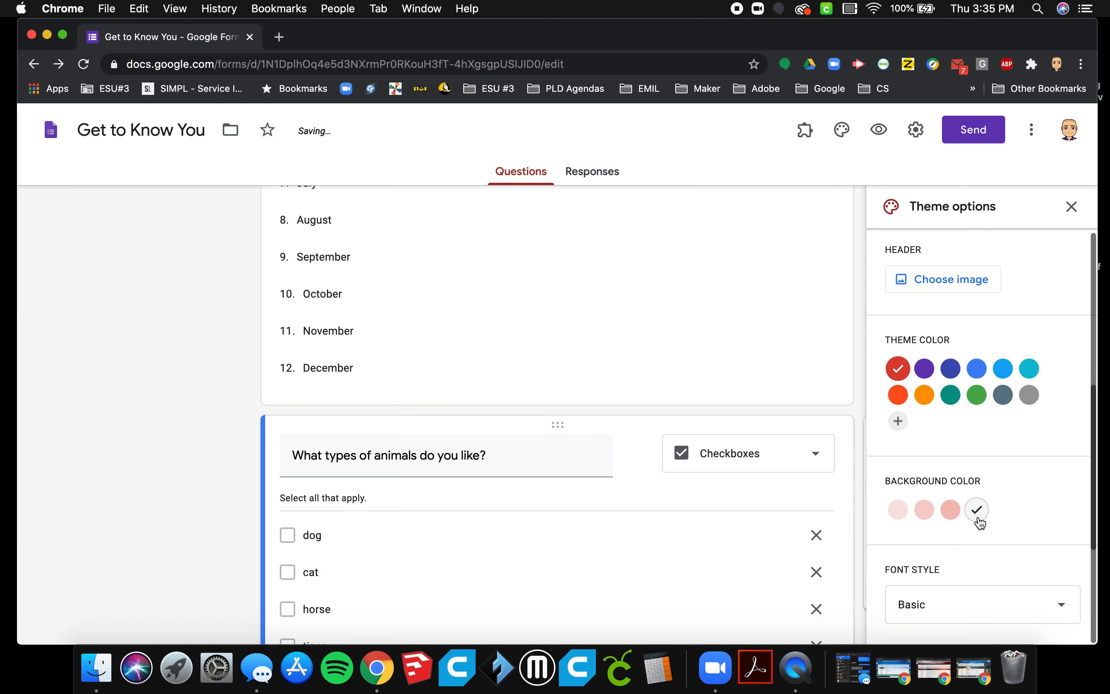
Set the font style of the form's theme to Playful.
click(961, 603)
click(948, 619)
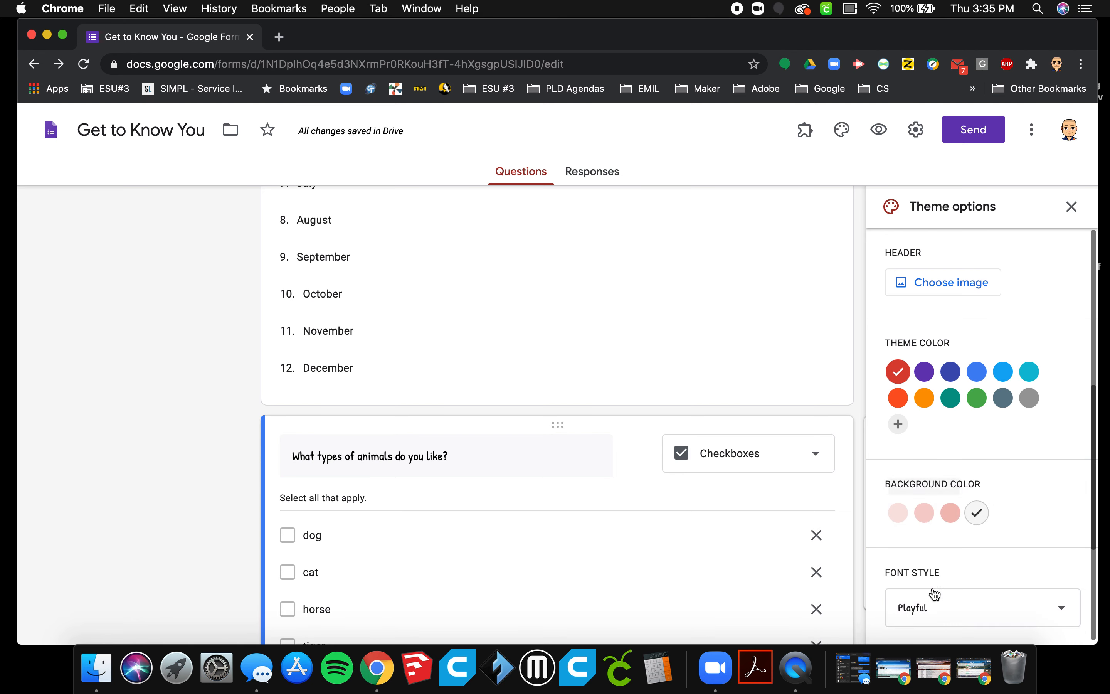
scroll(742, 354, up, 10)
scroll(801, 407, up, 6)
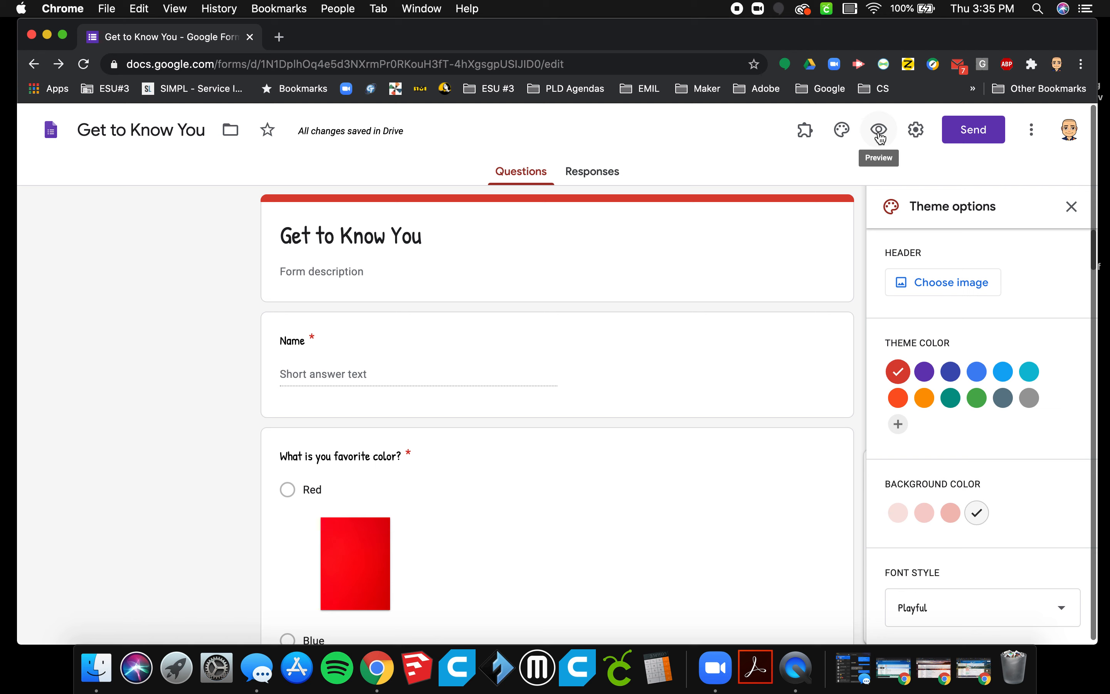
Turn off the form's general setting that restricts responses to users in Educational Service Unit #3 and its trusted organizations.
click(917, 135)
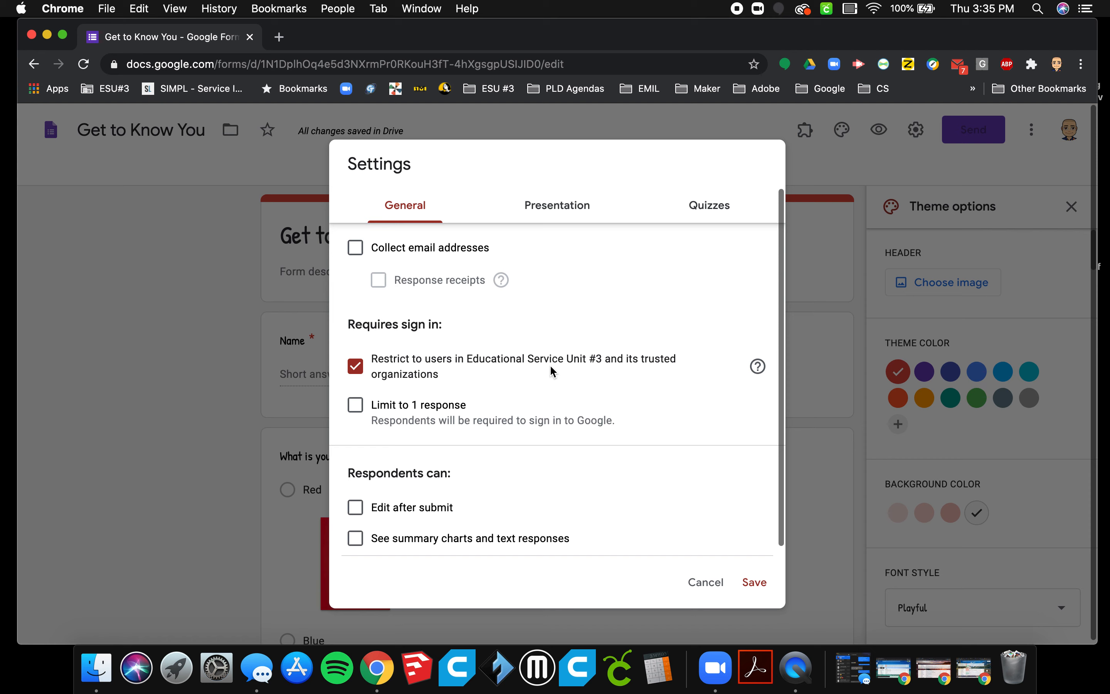
click(353, 369)
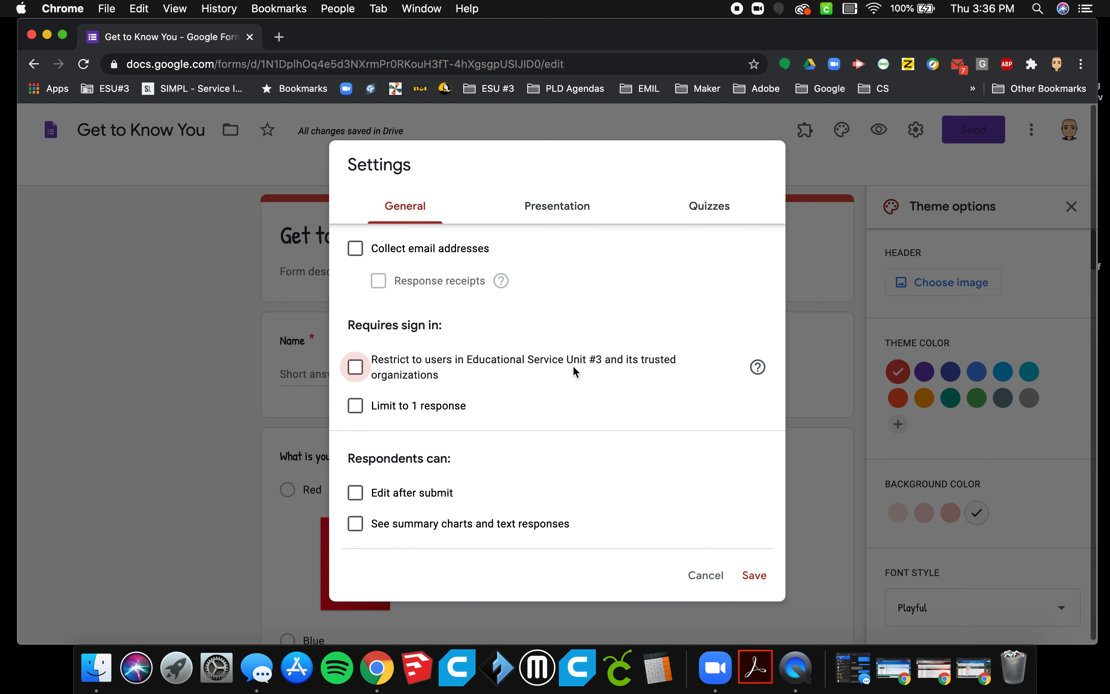
click(356, 368)
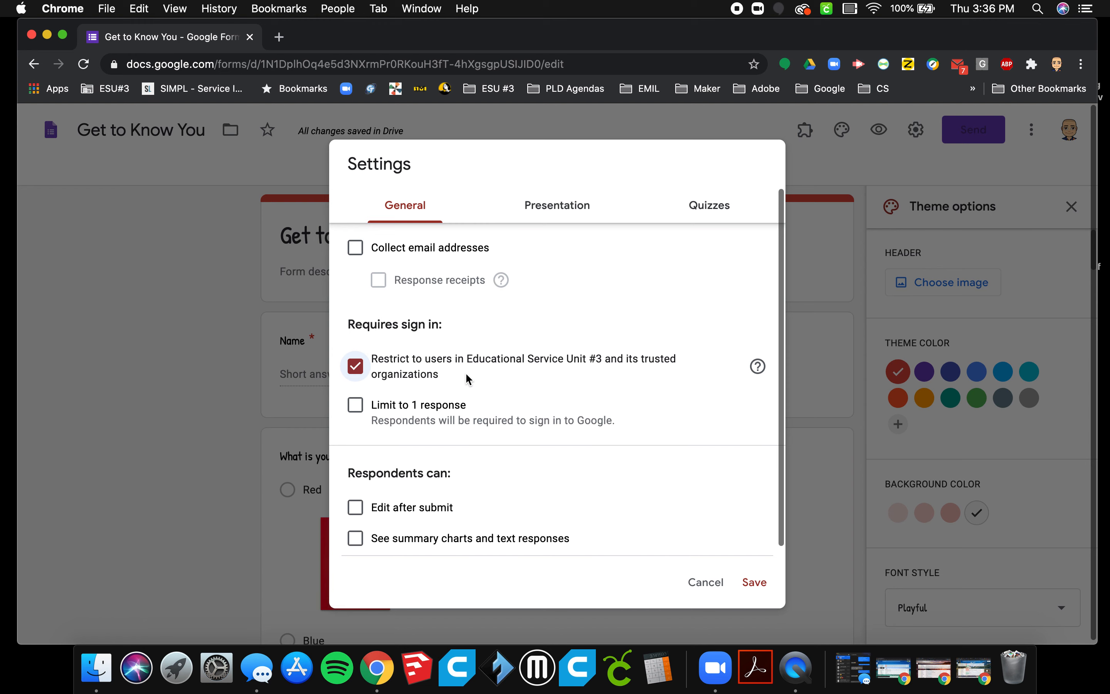
click(362, 374)
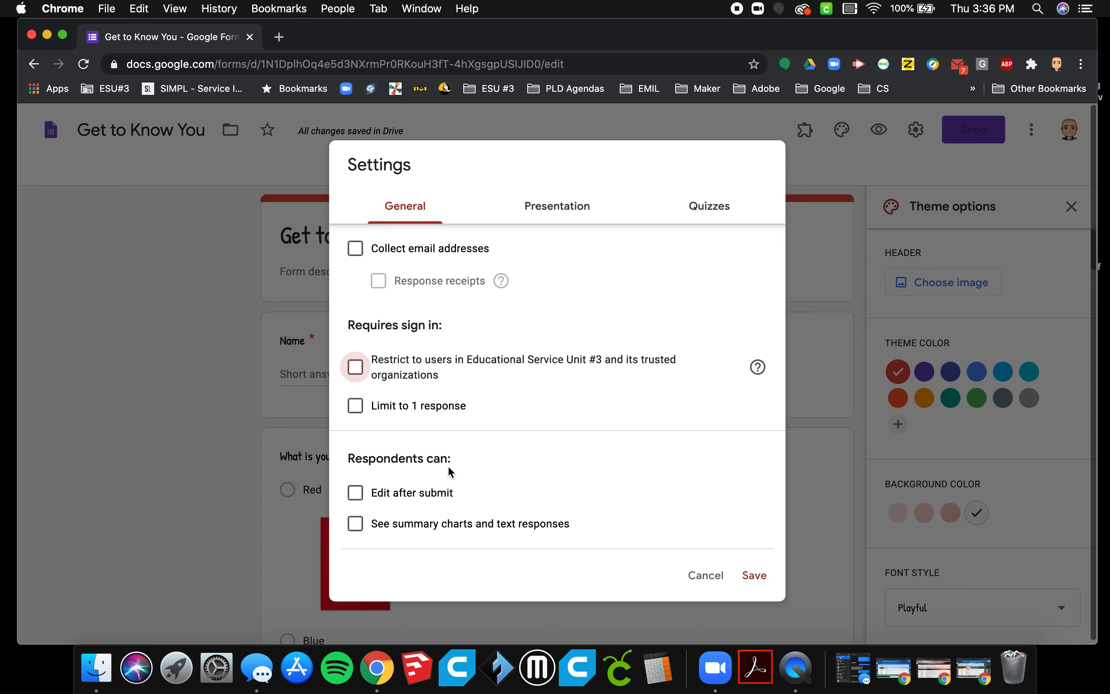
scroll(477, 476, down, 2)
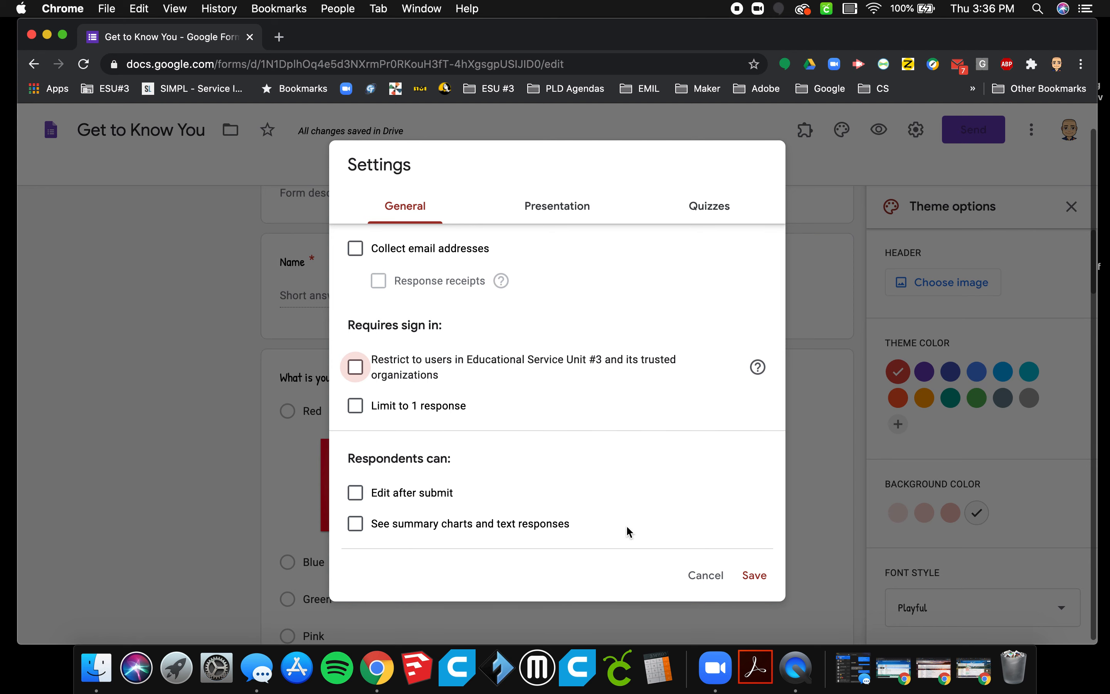
Turn off "Show link to submit another response" in the form's presentation settings and save the settings.
click(588, 217)
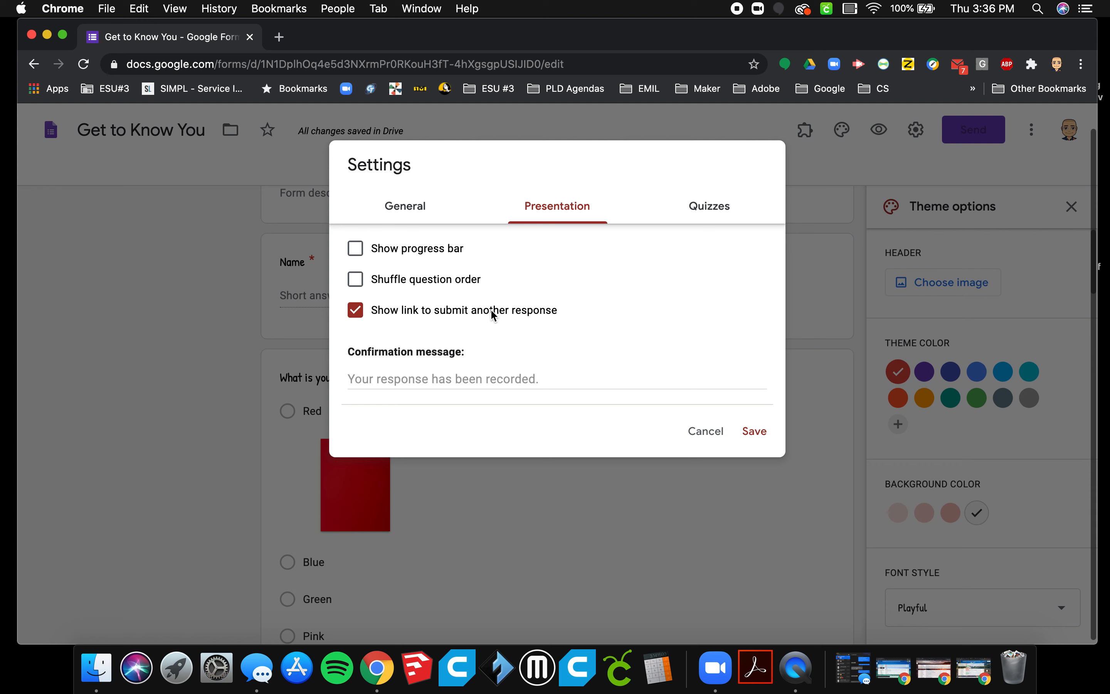
click(355, 310)
click(360, 379)
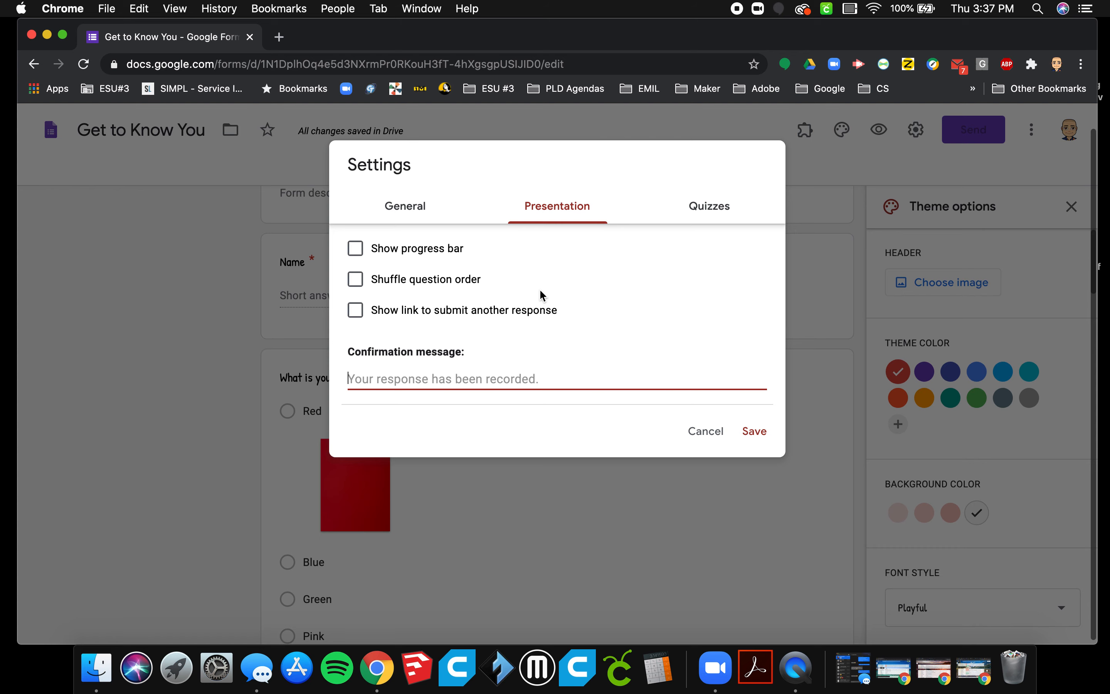
click(756, 437)
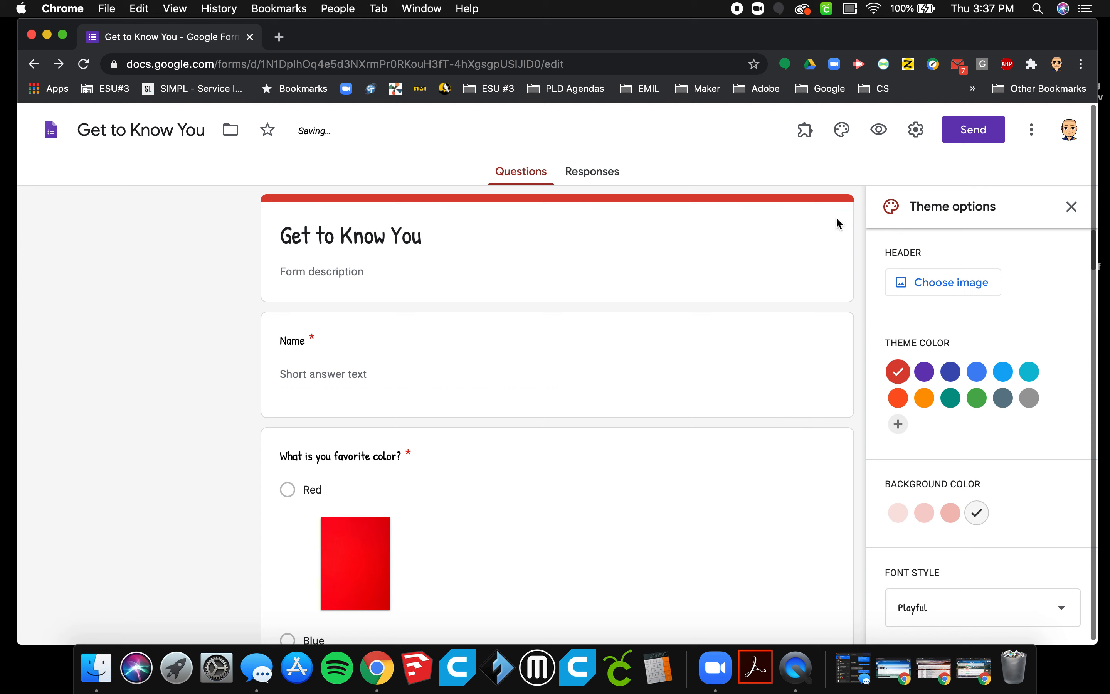
Open the form's sending options and address the email invitation to two recipients chosen from the contact suggestions.
click(975, 131)
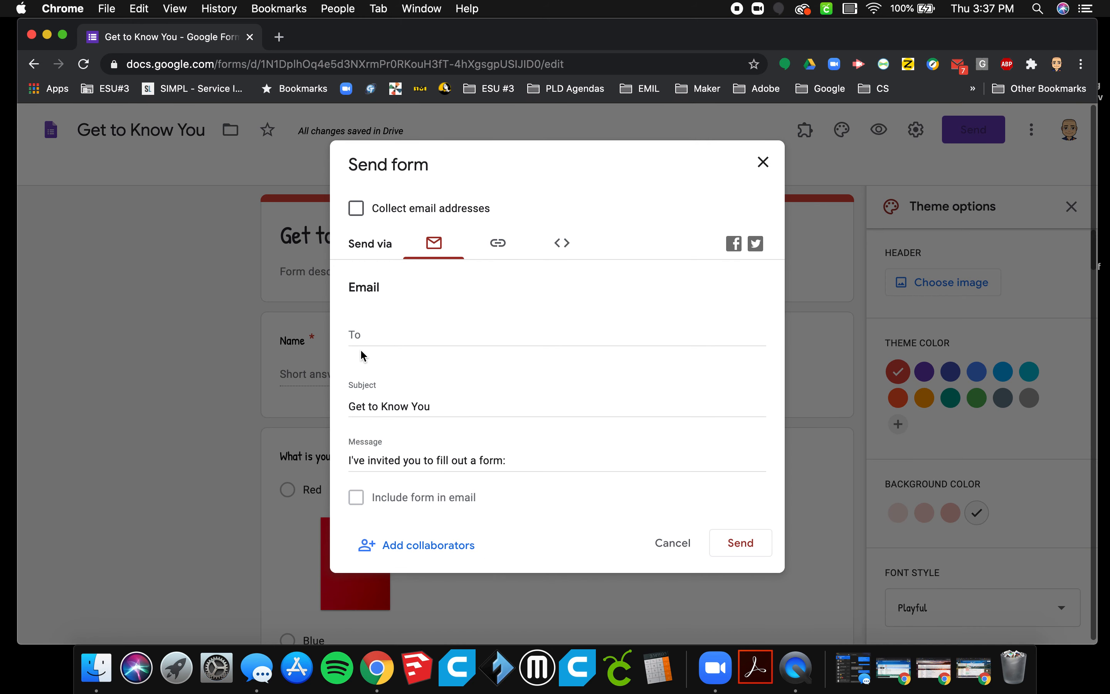
click(374, 336)
text(r)
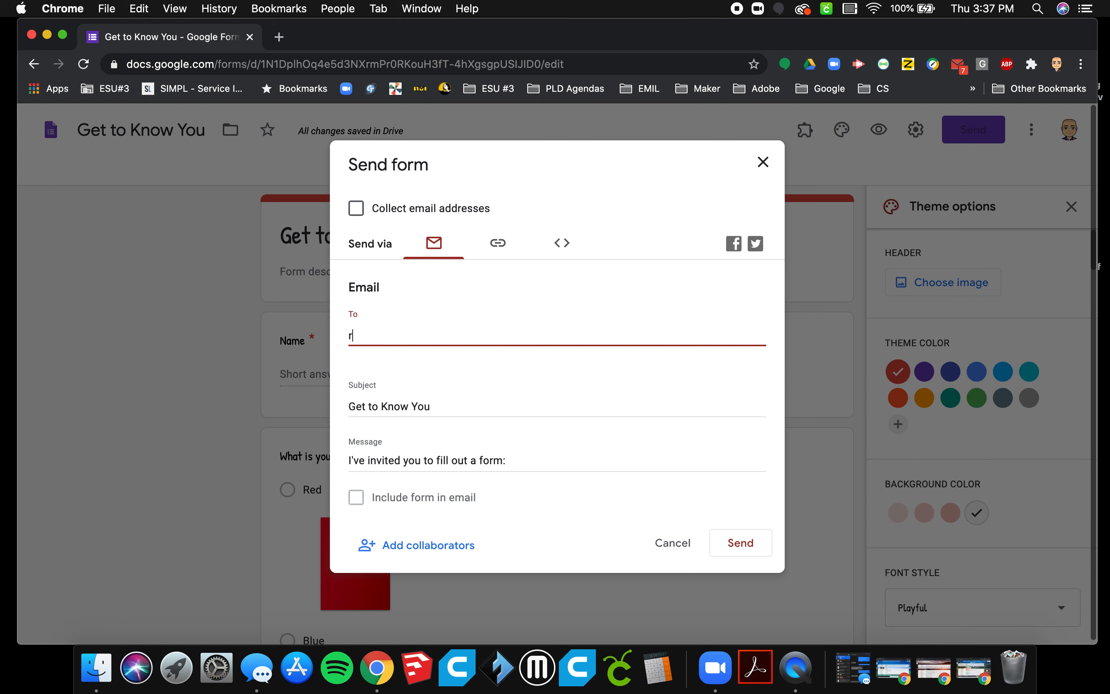
text(obb)
click(417, 360)
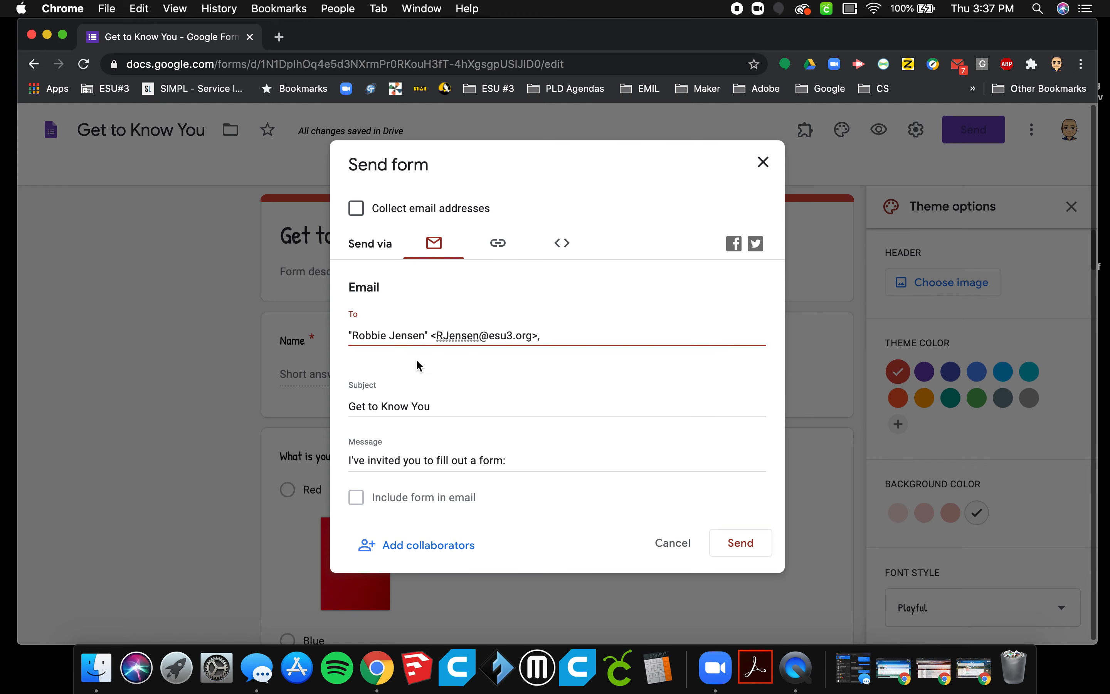
text(kate)
click(433, 362)
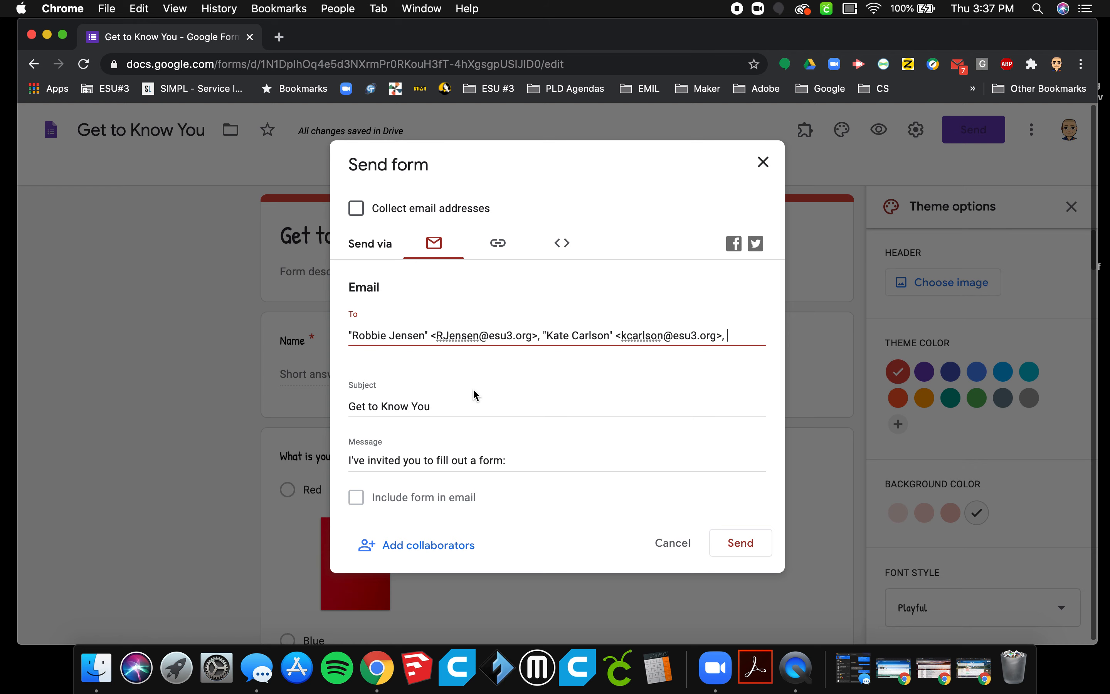
Shorten the form's shareable link, view the embed HTML option, and close the sending options without sending.
click(505, 253)
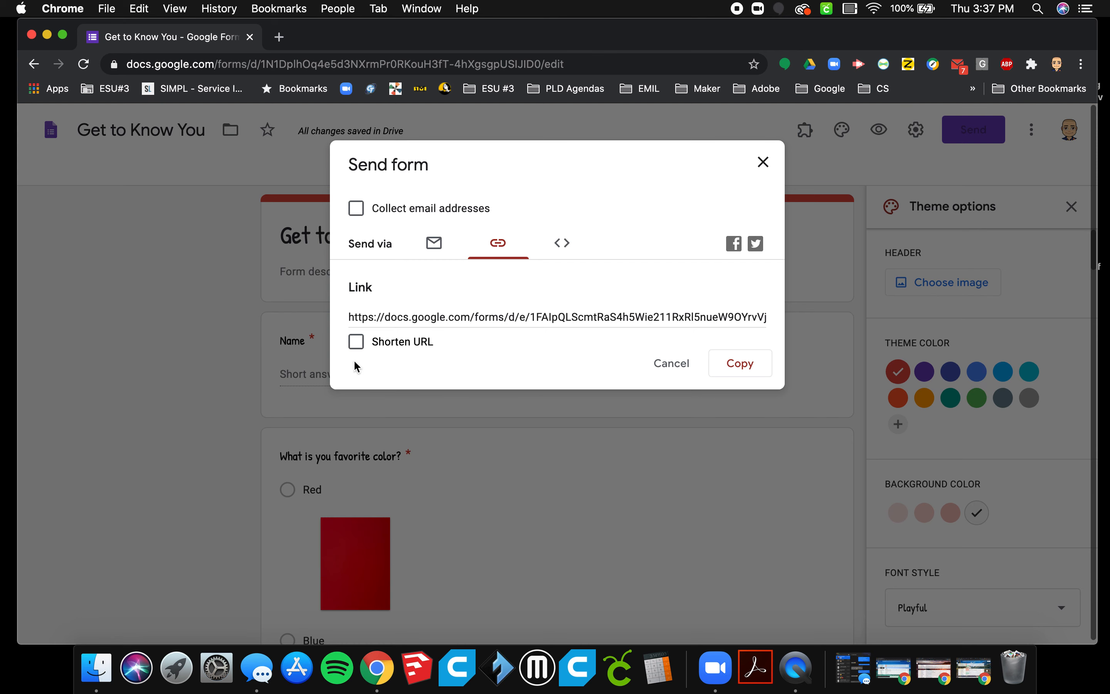
click(355, 345)
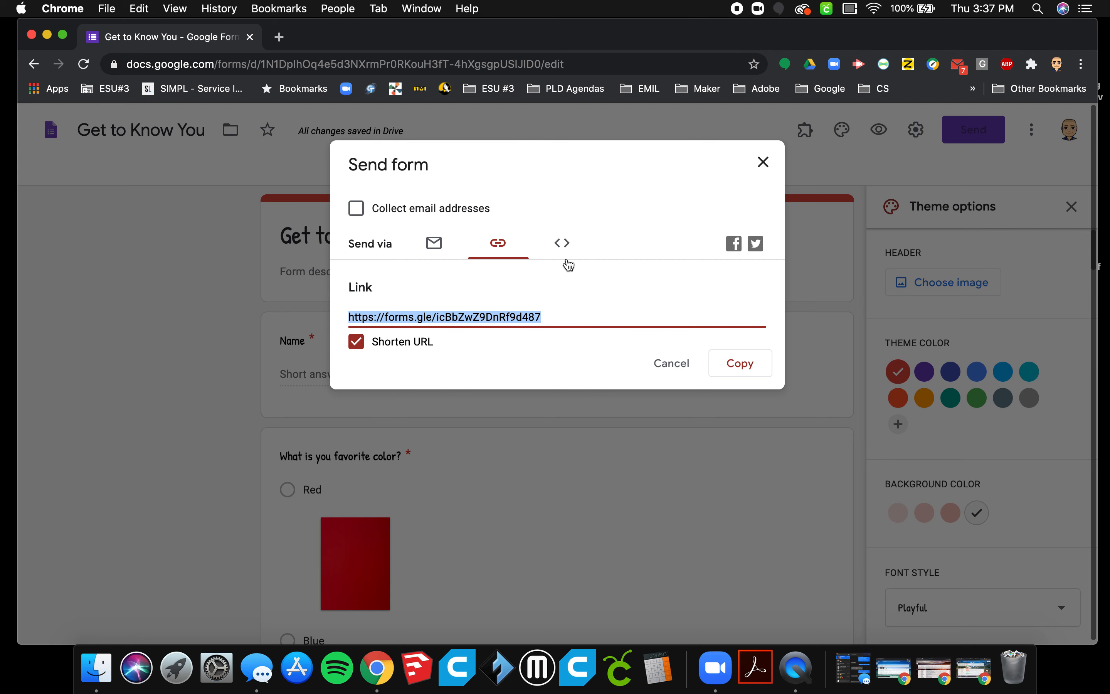
click(563, 246)
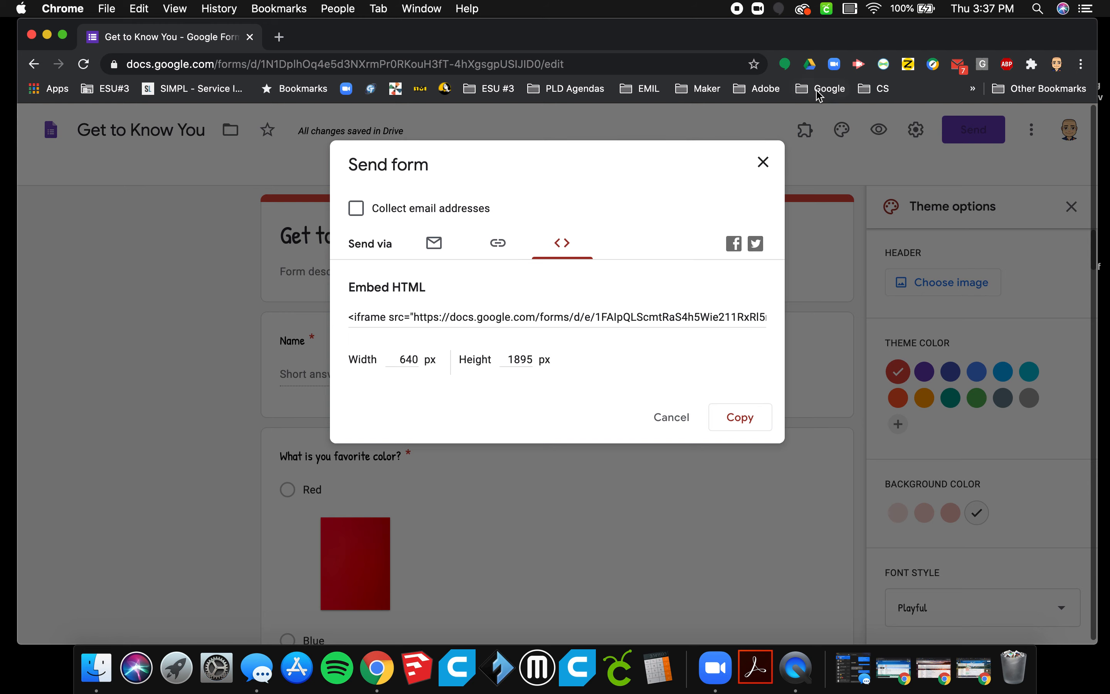
click(767, 164)
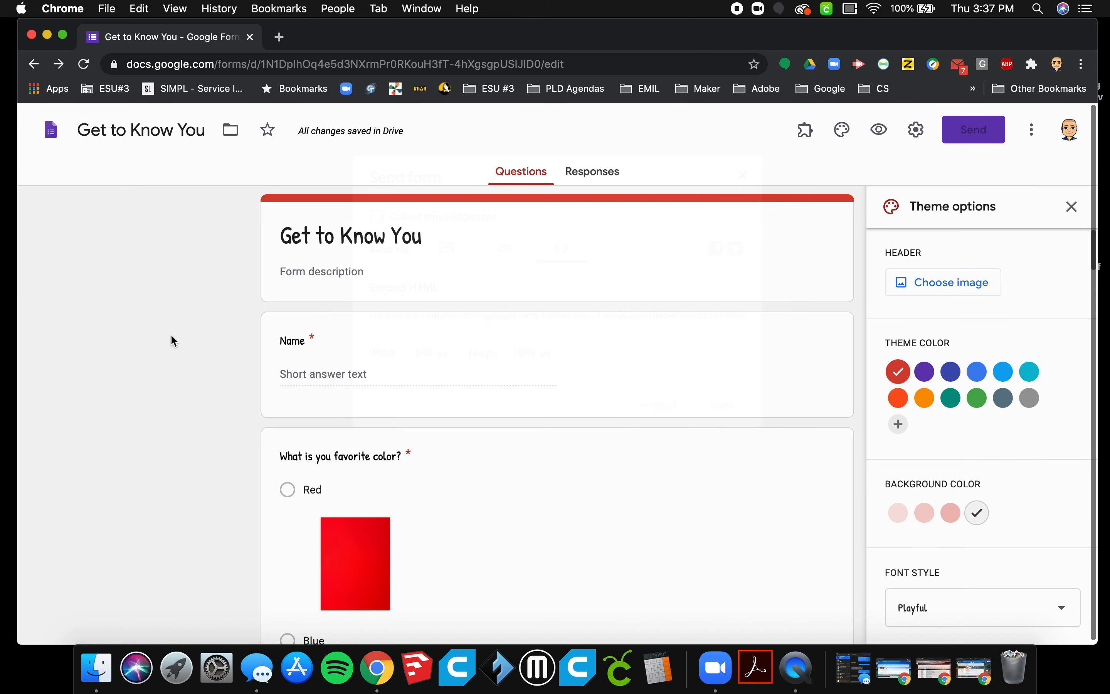
Close the theme options and return to the beginning of the form's questions.
scroll(161, 410, down, 1)
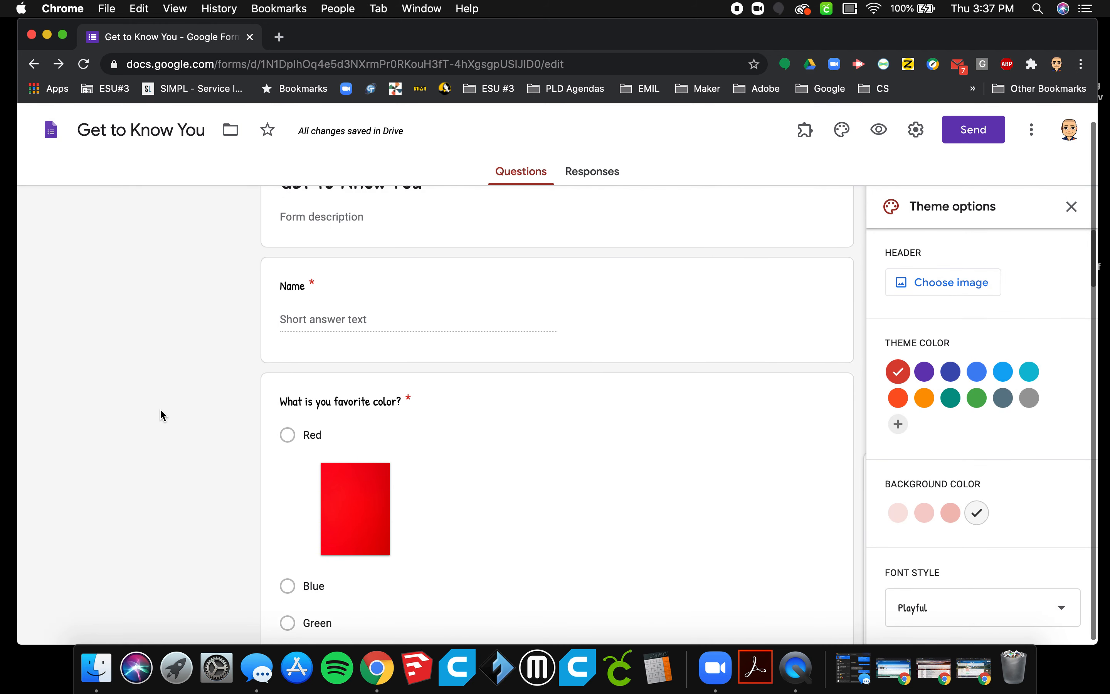
click(1072, 207)
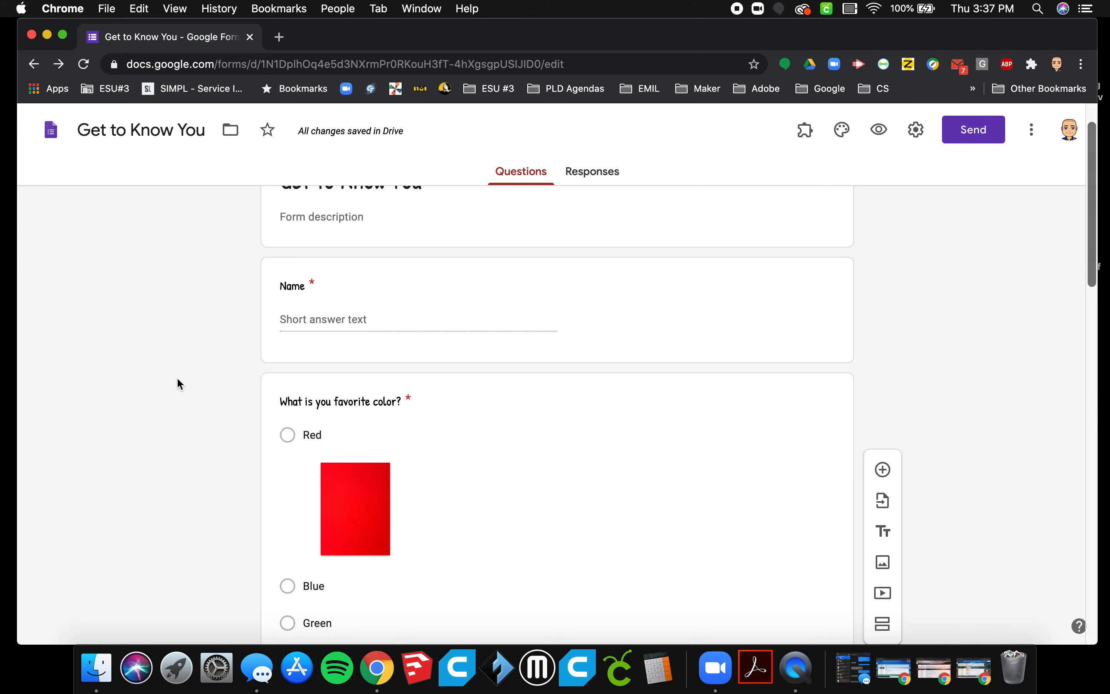
scroll(179, 376, up, 2)
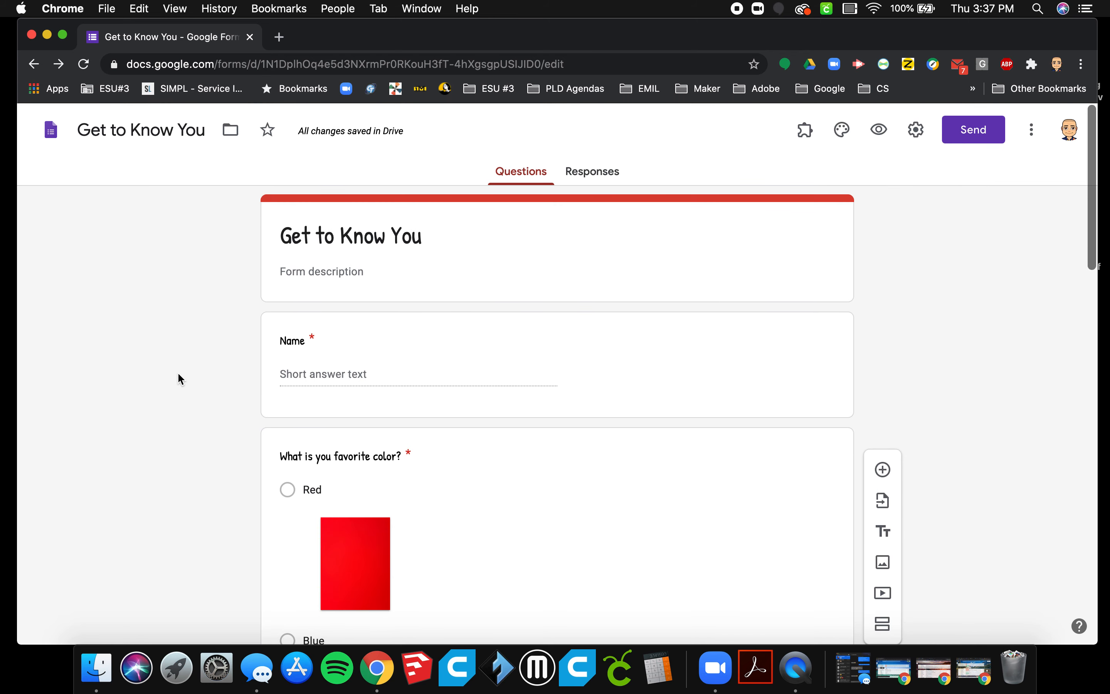